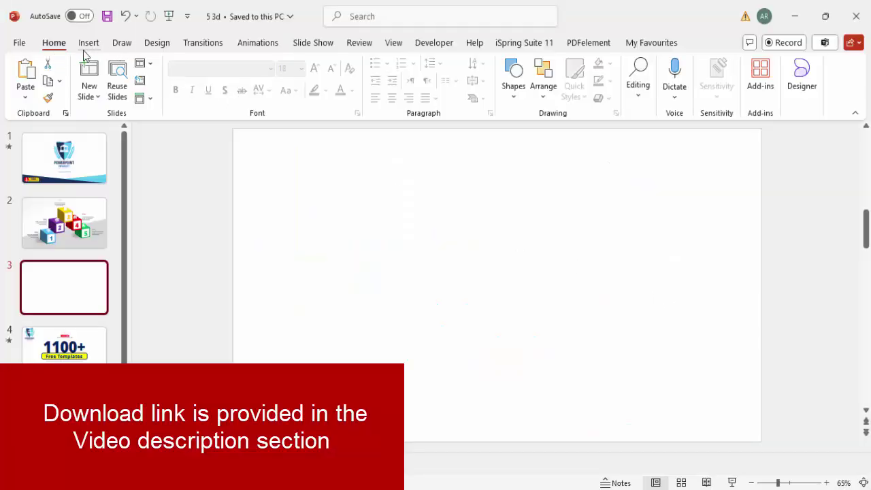
- Draw a rectangle on slide 3 sized 1.5" high by 1.5" wide
click(283, 91)
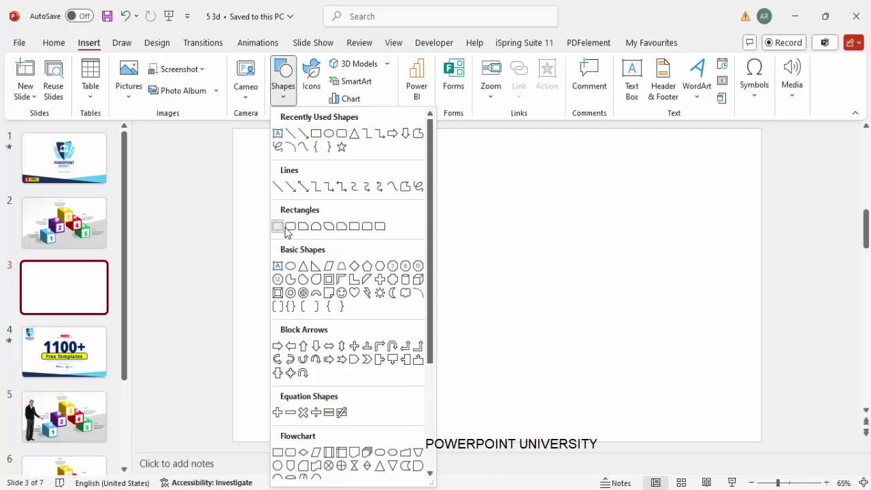
click(278, 227)
click(438, 263)
click(807, 68)
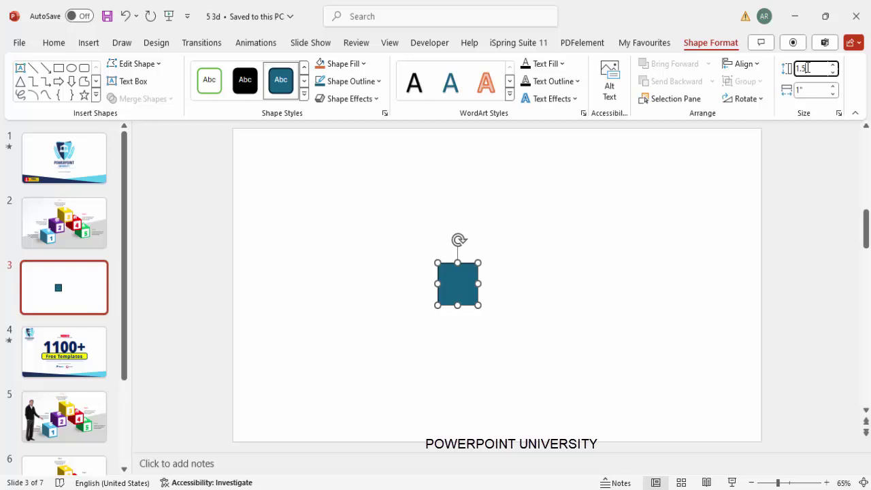
text(1.5)
click(816, 91)
text(1)
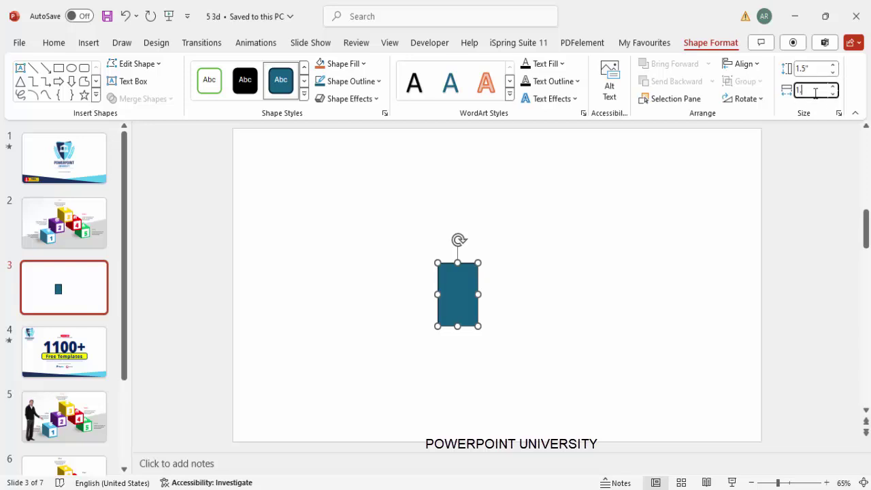
text(.5)
key(Return)
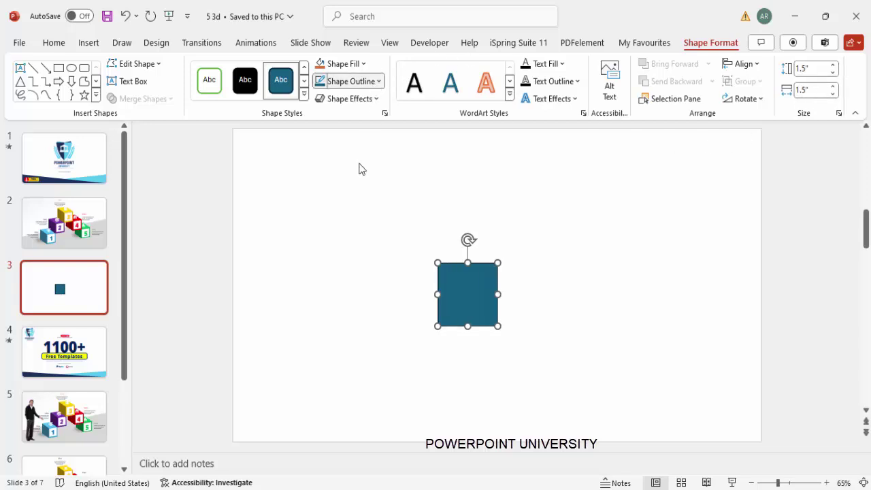
- Fill the square light blue and place a copy of it above the original
click(350, 81)
click(357, 145)
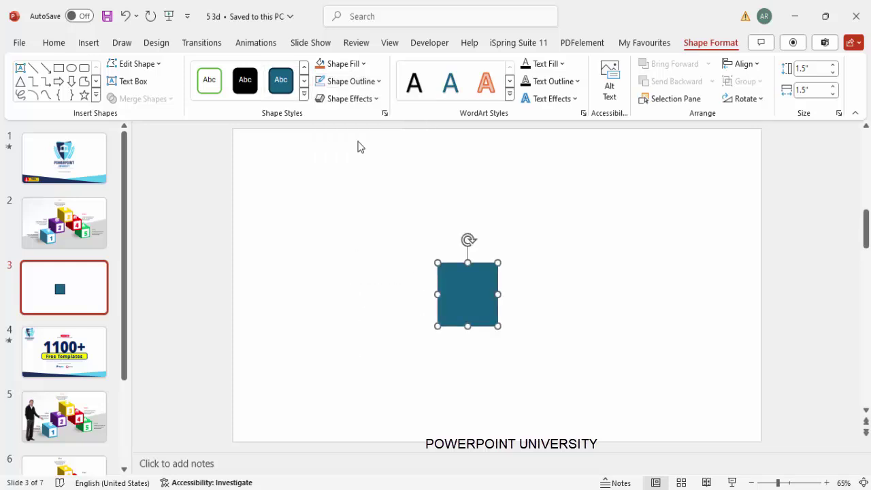
click(344, 63)
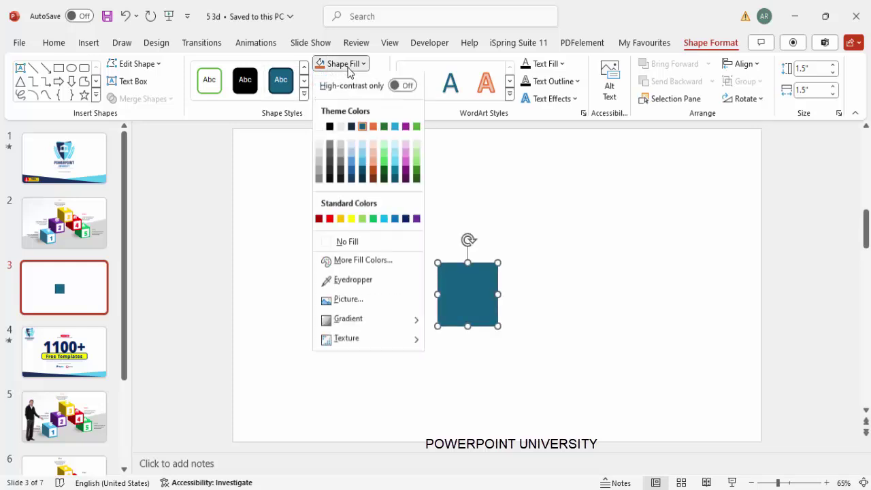
click(383, 219)
drag(468, 289, 394, 191)
click(383, 300)
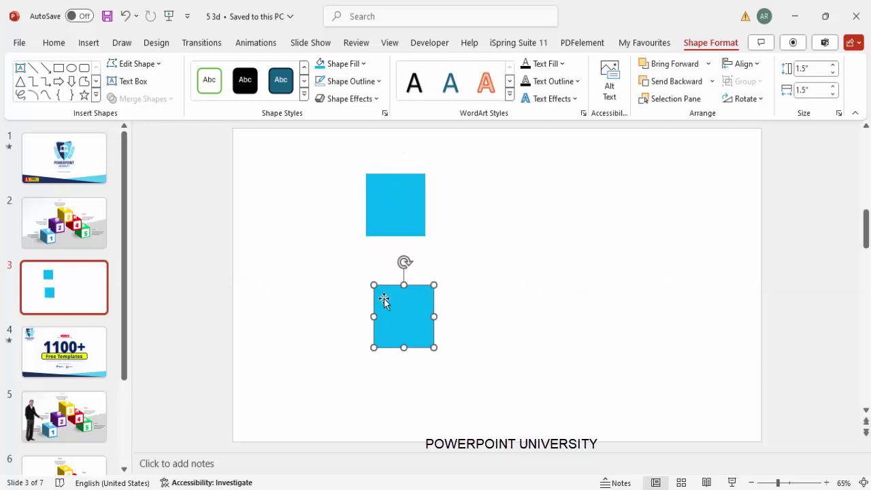
- Apply the Off Axis 1: Right 3-D rotation preset to the lower square
right_click(404, 308)
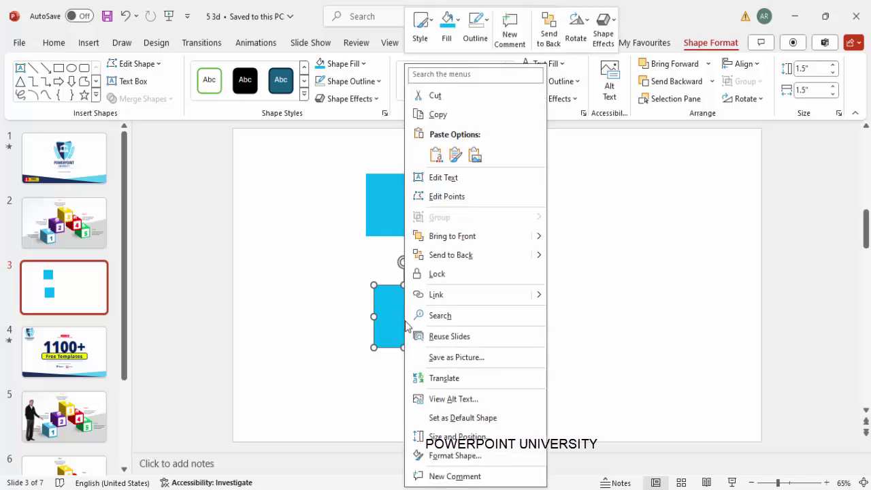
click(484, 453)
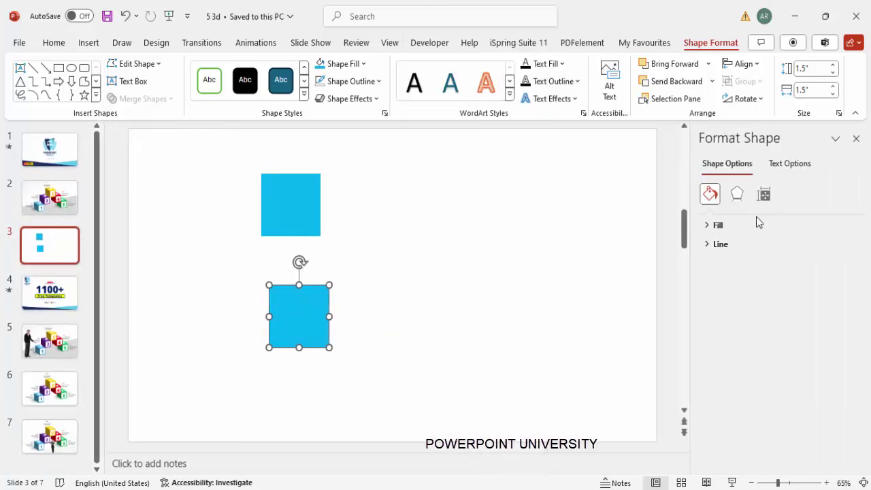
click(739, 202)
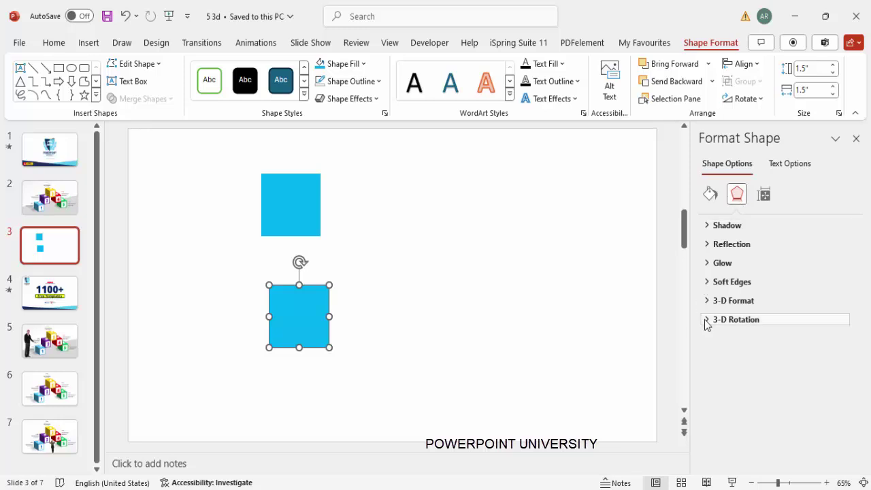
click(724, 322)
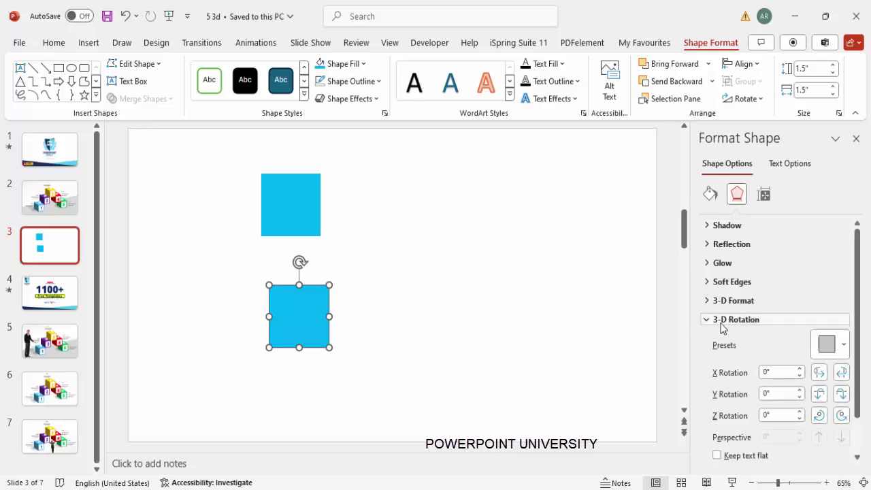
click(830, 345)
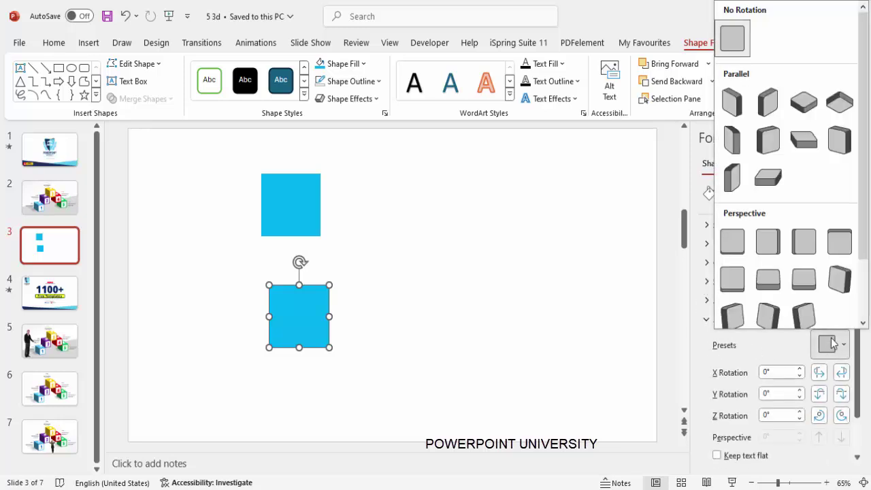
click(781, 151)
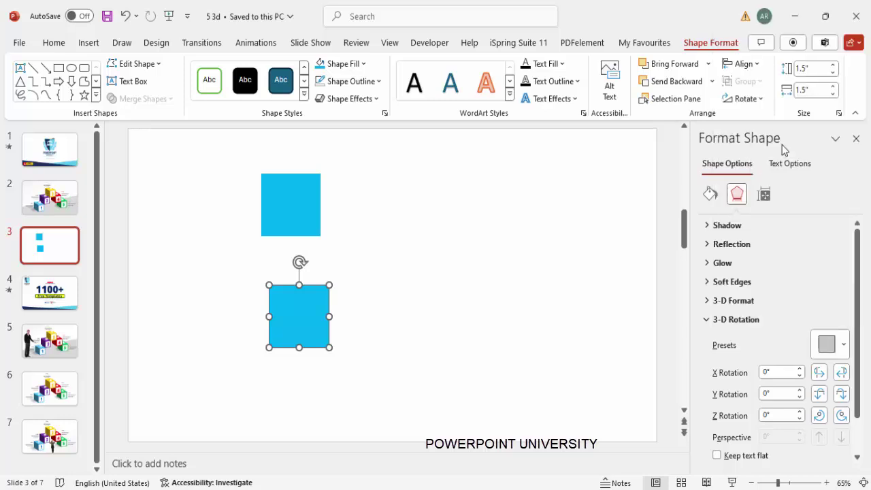
- Give the square a 175 pt depth and neutral lighting, then move it lower left
click(746, 306)
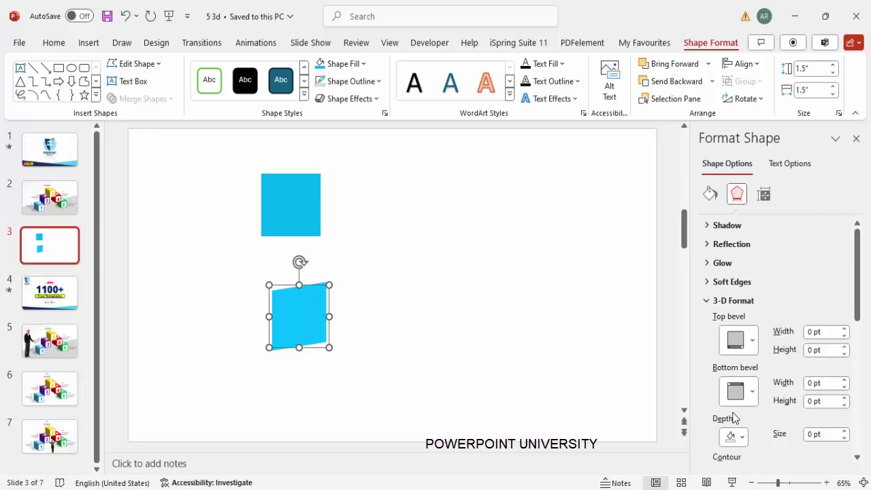
click(787, 434)
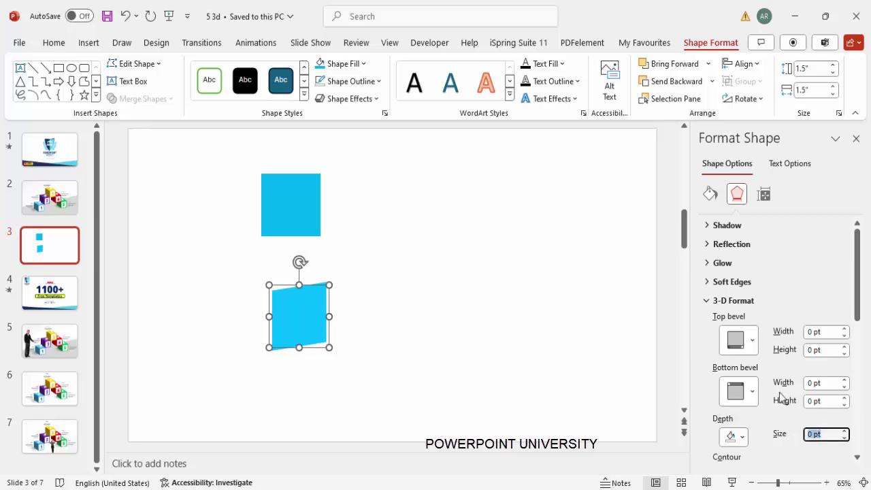
text(17)
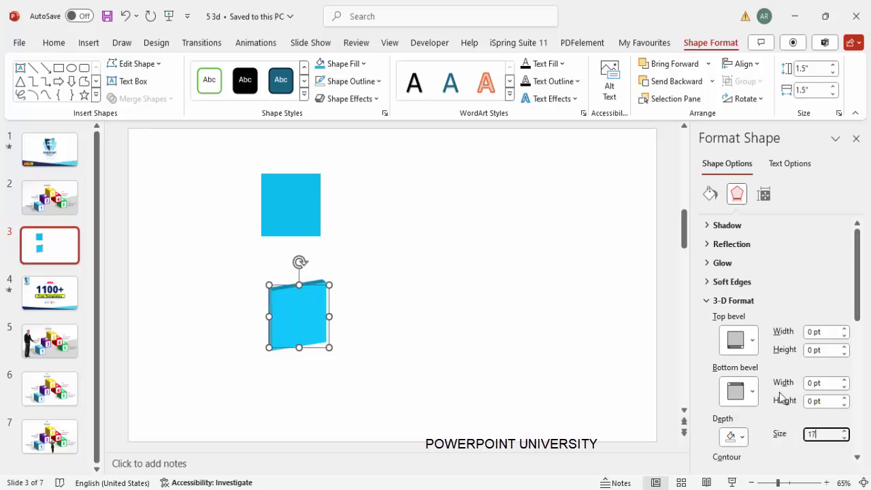
text(5)
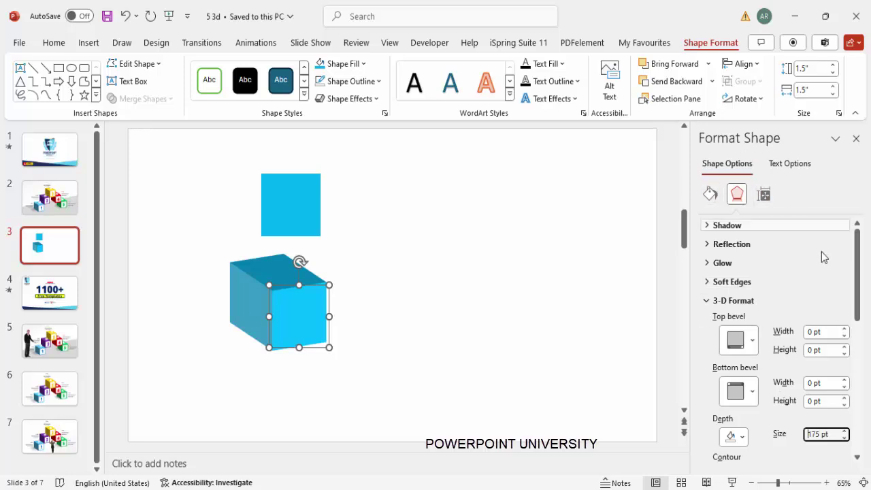
drag(859, 287, 852, 338)
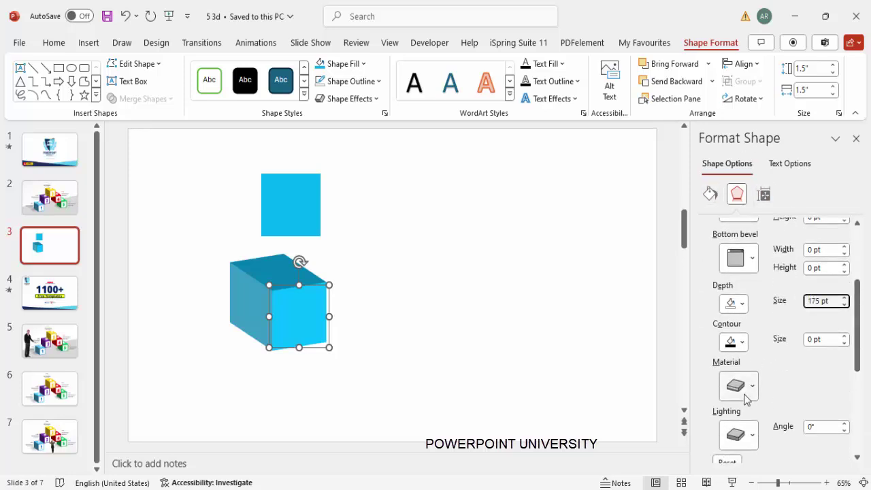
click(751, 438)
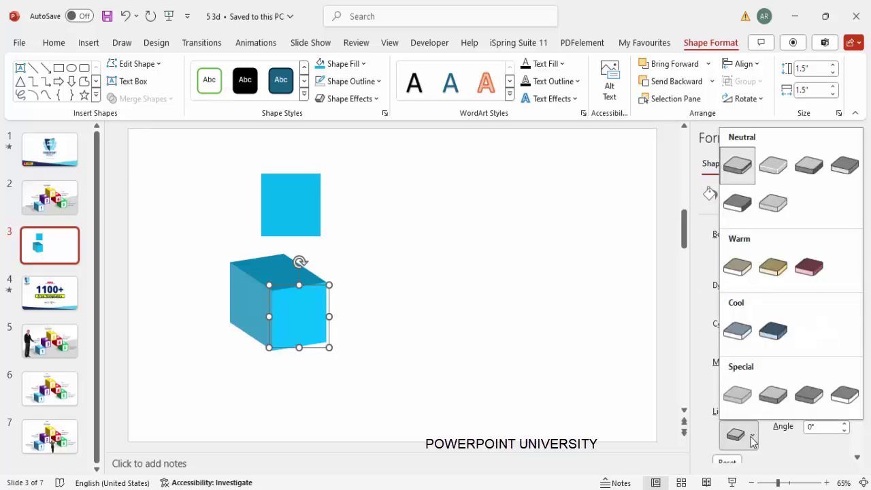
click(774, 166)
click(738, 387)
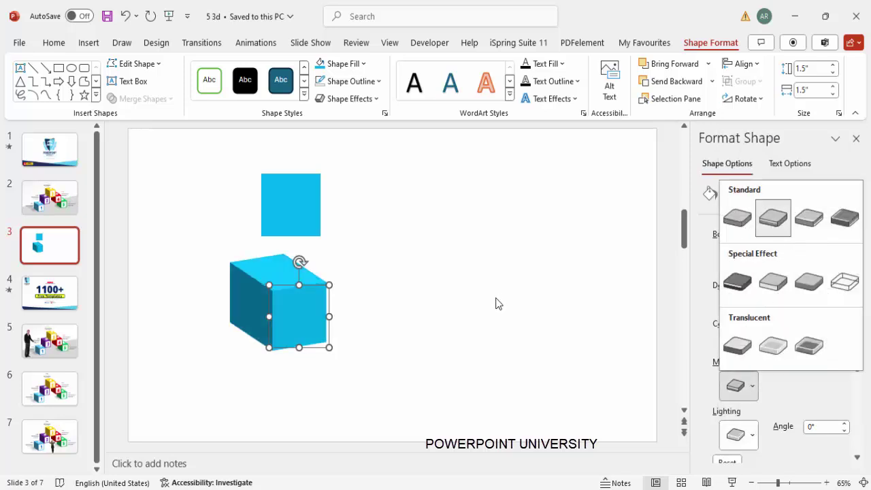
click(429, 315)
drag(311, 317, 301, 373)
click(303, 224)
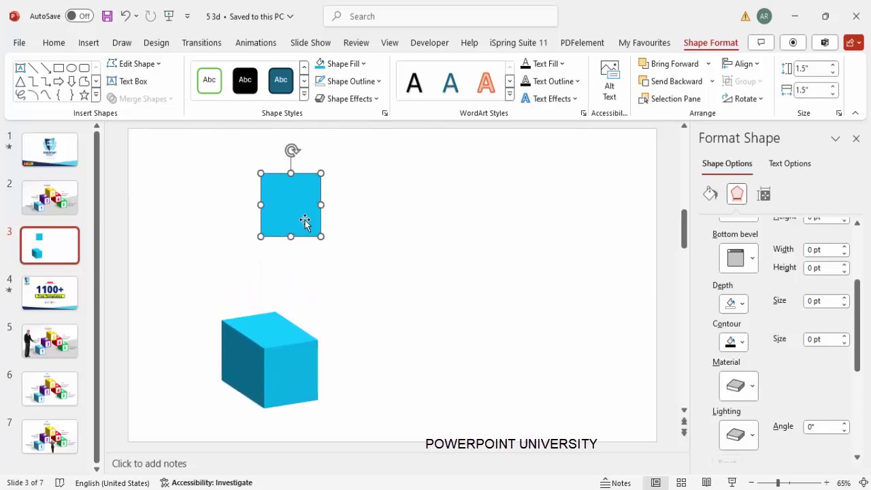
- Resize the upper square to 1.3 inches, fill it white, and move it onto the cube
click(813, 69)
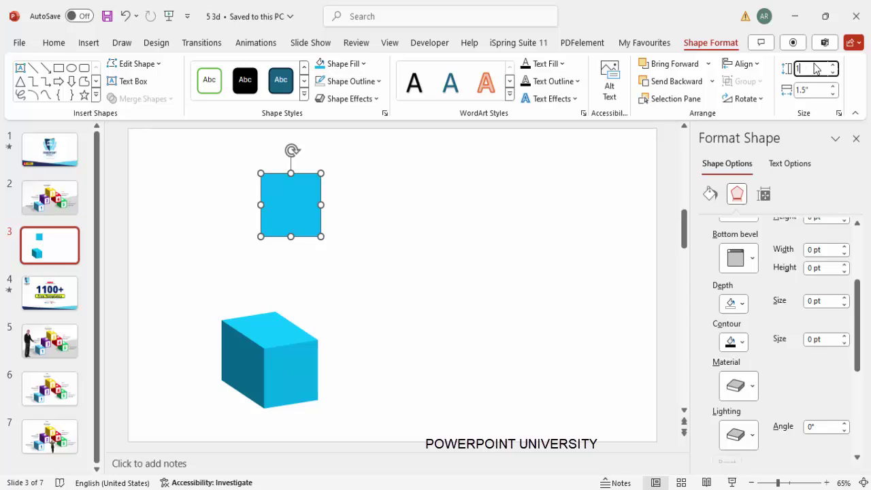
text(1.3)
click(815, 89)
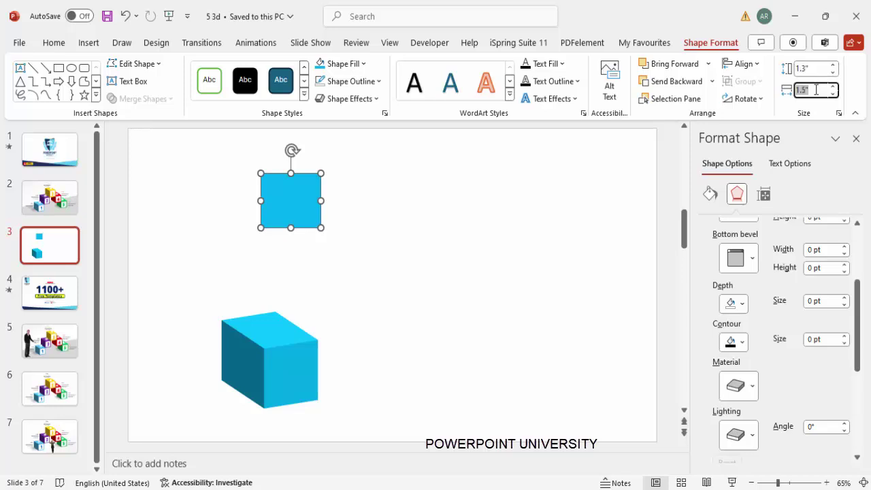
key(Return)
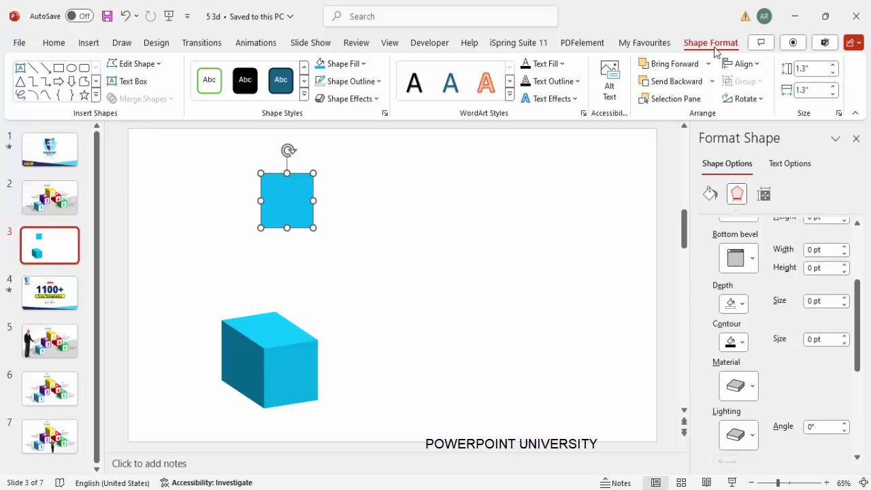
click(340, 63)
click(339, 128)
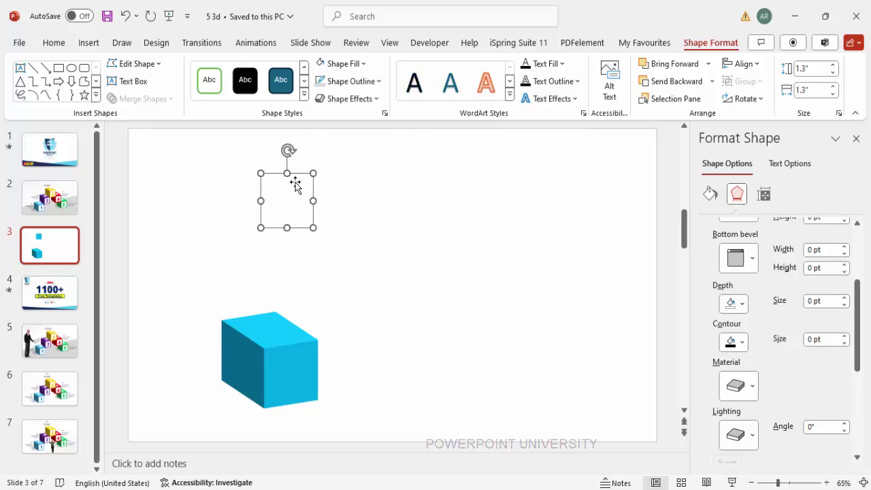
drag(296, 208, 315, 370)
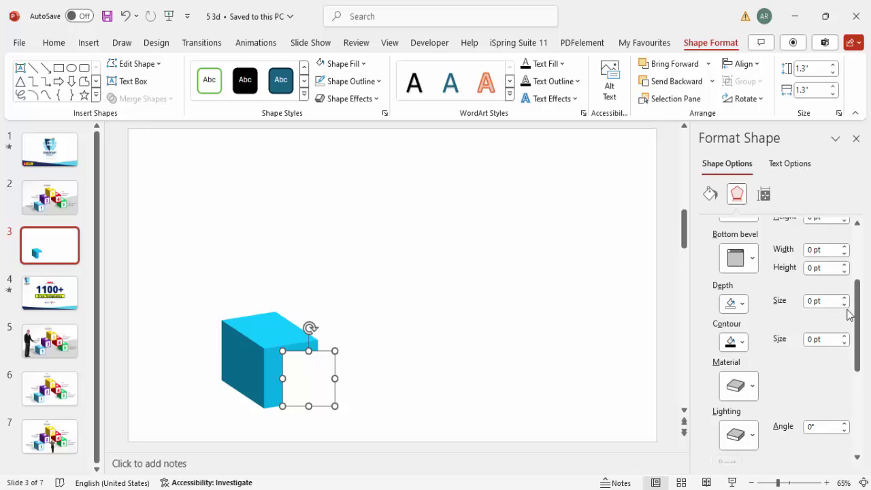
- Tilt the white square with the off-axis right preset and fit it on the cube's front face
drag(857, 306, 849, 368)
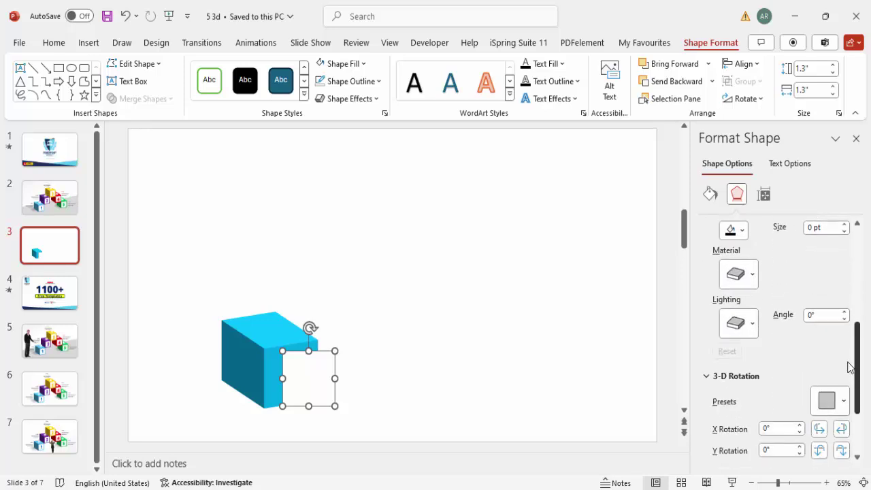
scroll(733, 344, down, 2)
click(842, 369)
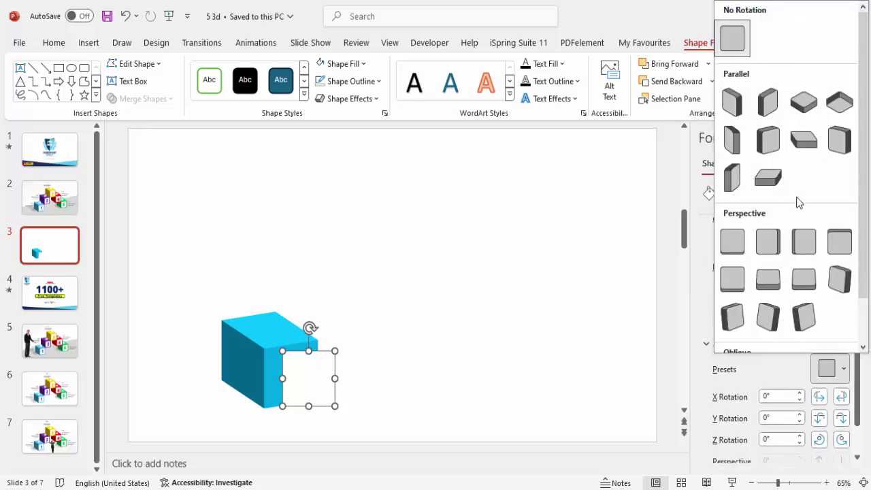
click(768, 139)
drag(310, 377, 292, 369)
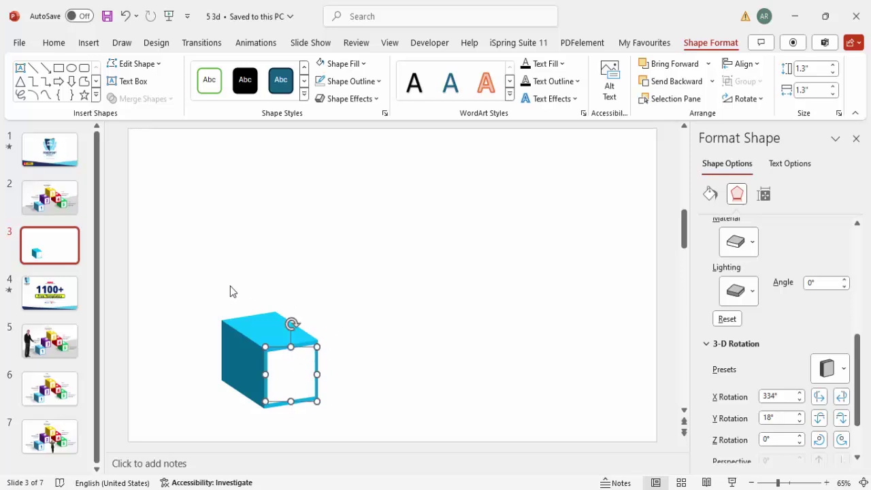
drag(173, 291, 369, 449)
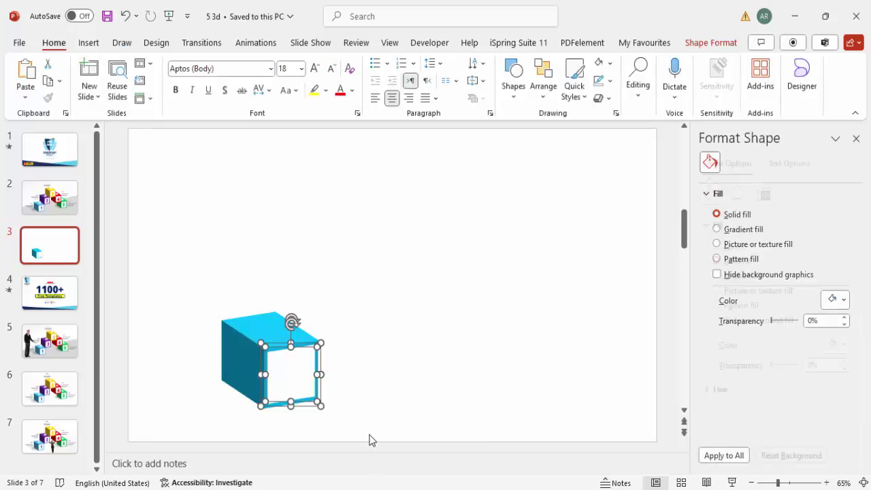
- Position the duplicated cube up and right of the cyan one and fill it green
key(Tab)
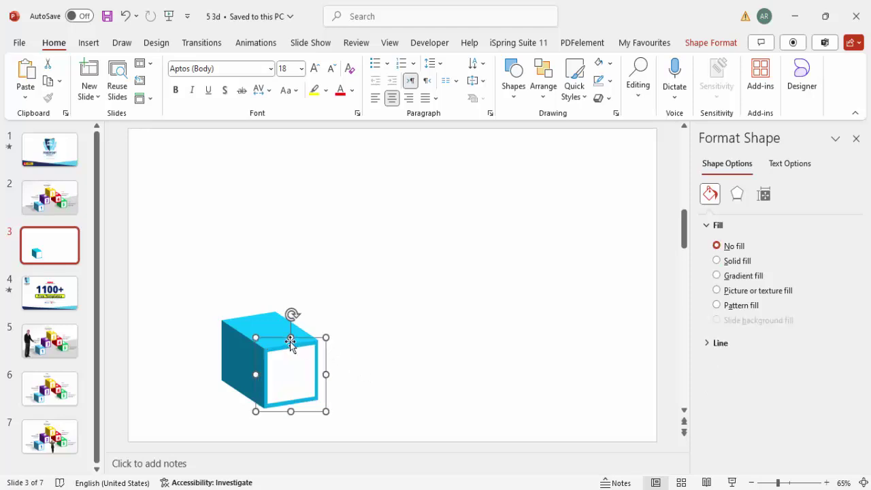
drag(283, 340, 353, 287)
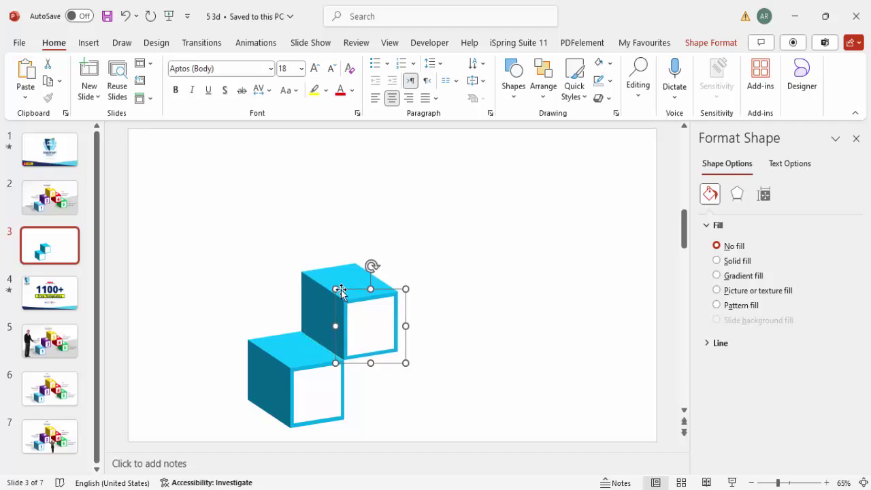
shift+click(342, 272)
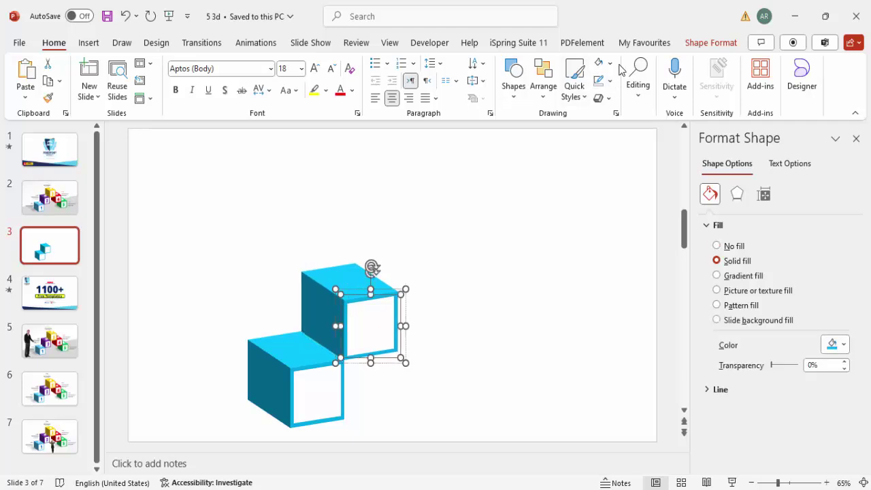
click(838, 347)
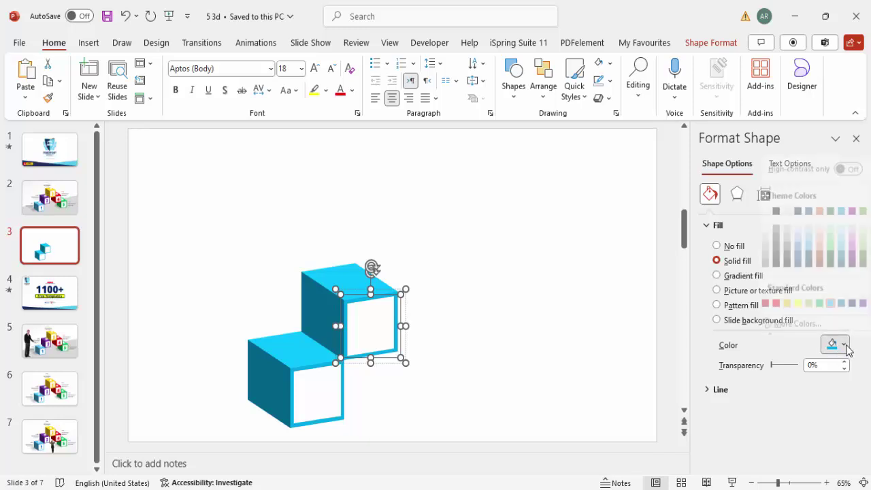
click(822, 293)
click(536, 278)
click(365, 278)
- Duplicate the green cube up-right, fill it purple, and drag a spare copy down-right
key(ctrl+d)
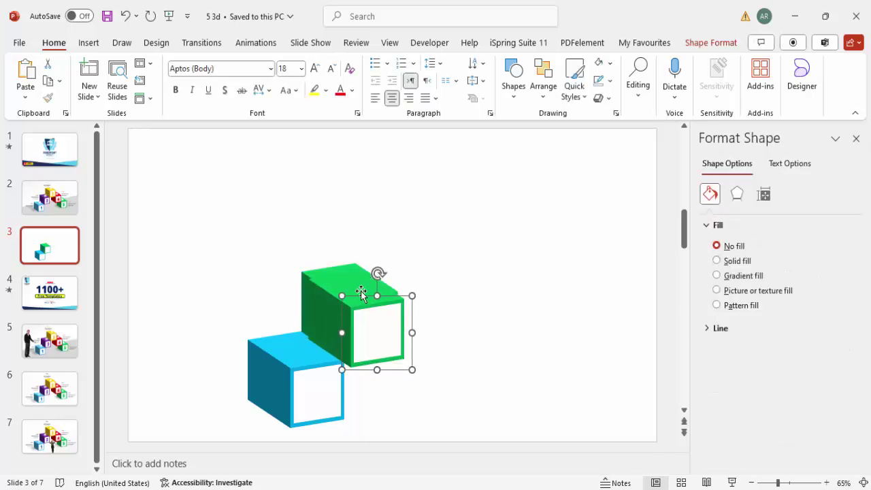
drag(361, 296, 405, 219)
click(401, 217)
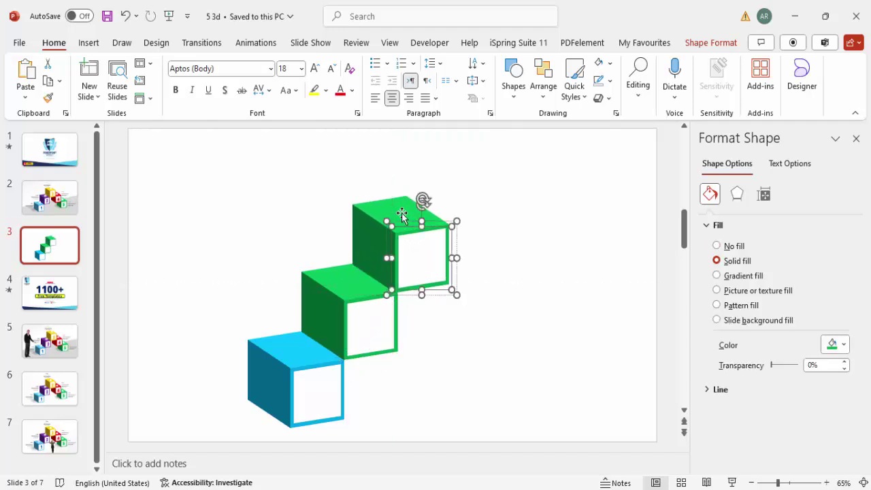
click(845, 345)
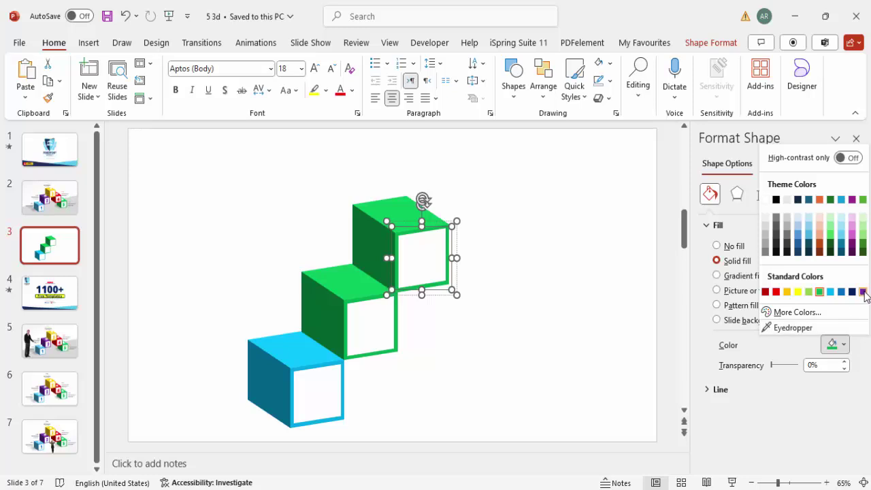
click(859, 290)
click(537, 261)
click(422, 224)
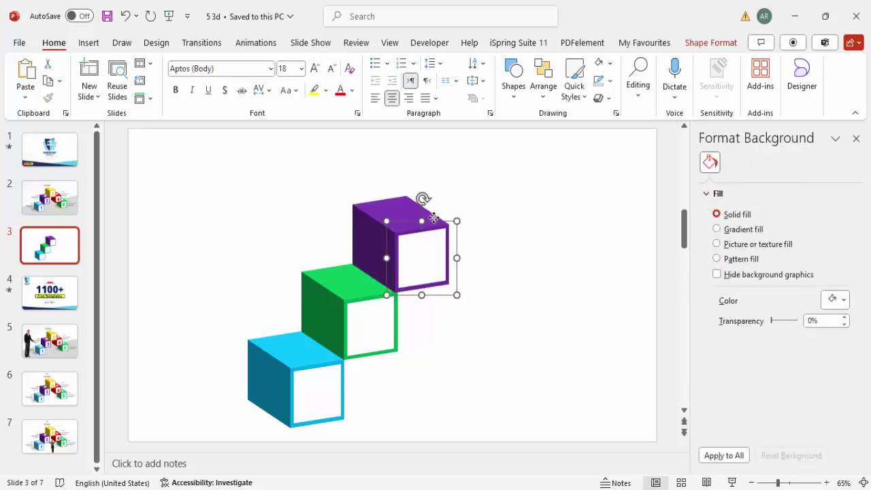
drag(421, 224, 484, 302)
- Send the spare purple cube to the back and tuck it under the top purple cube
click(555, 229)
click(458, 307)
click(710, 42)
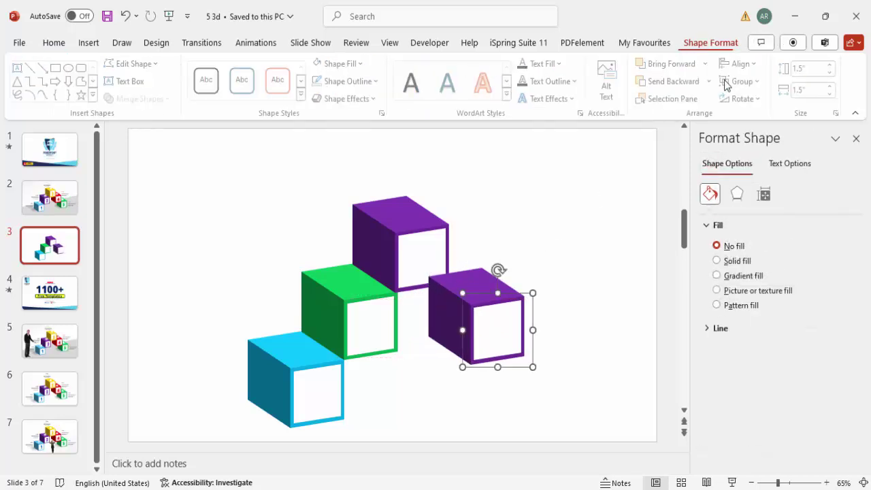
click(711, 81)
click(685, 120)
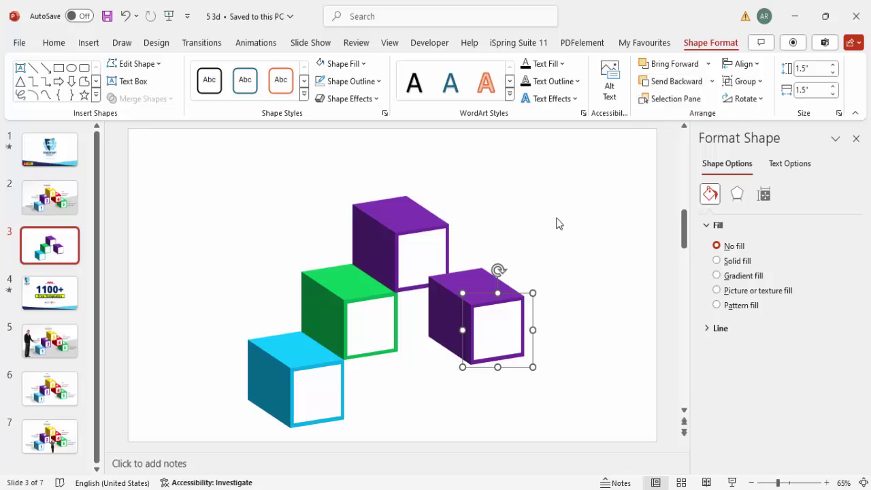
drag(491, 290, 471, 264)
- Fill the spare cube yellow and nudge it slightly left into place
click(541, 299)
click(459, 272)
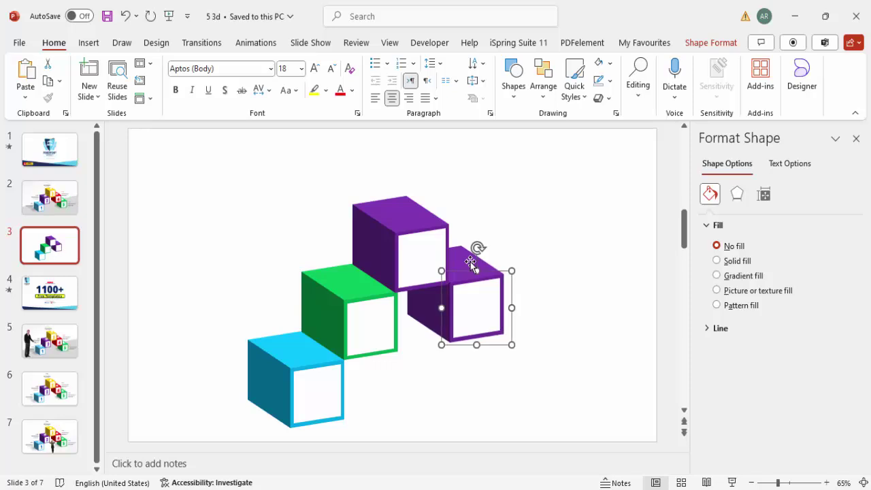
click(470, 263)
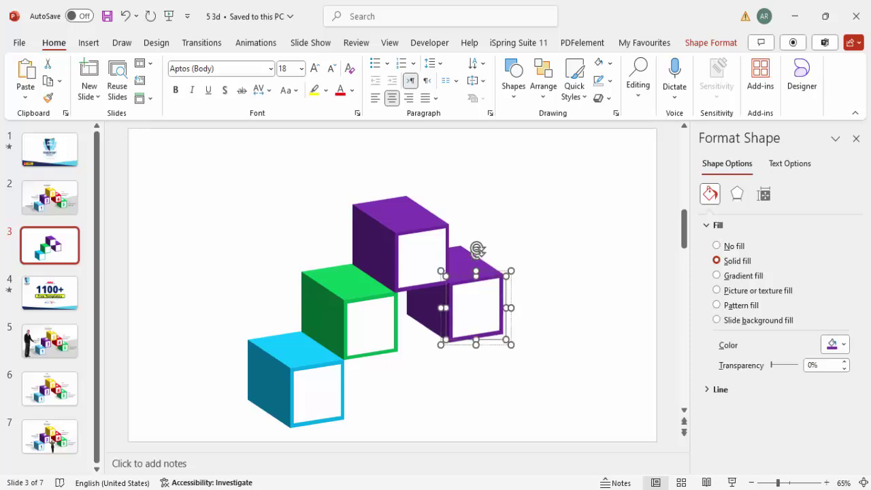
click(843, 344)
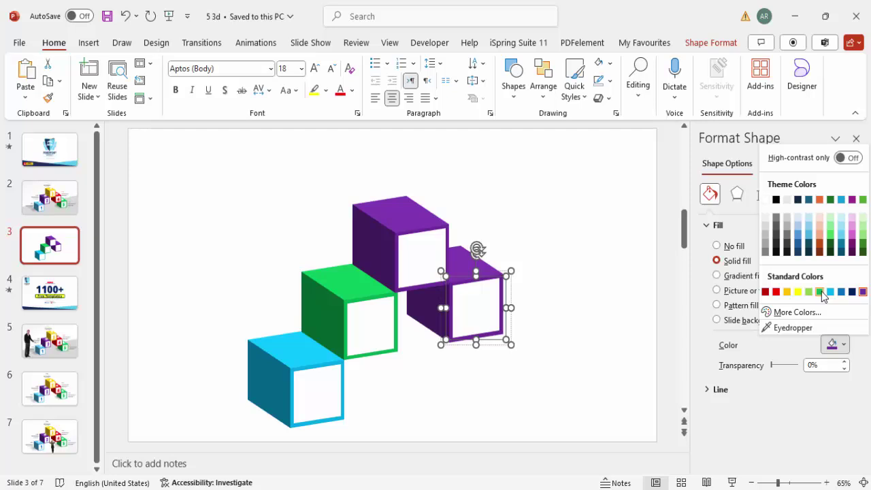
click(786, 291)
click(551, 280)
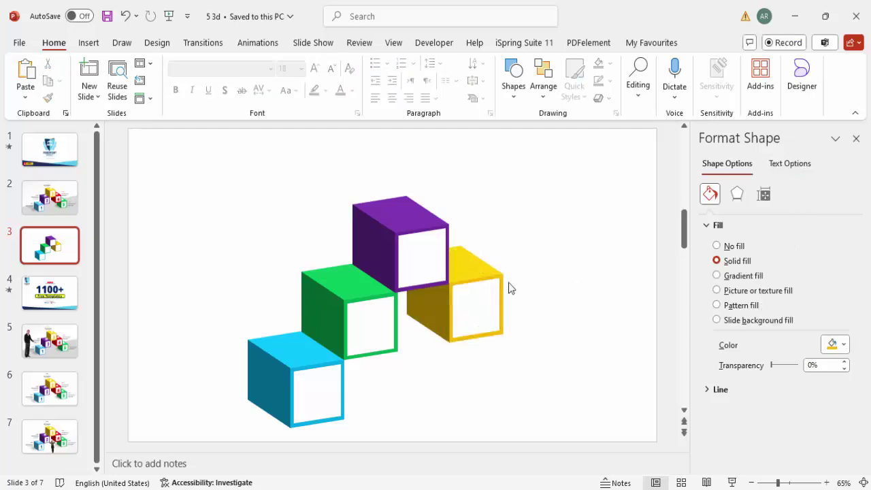
click(471, 272)
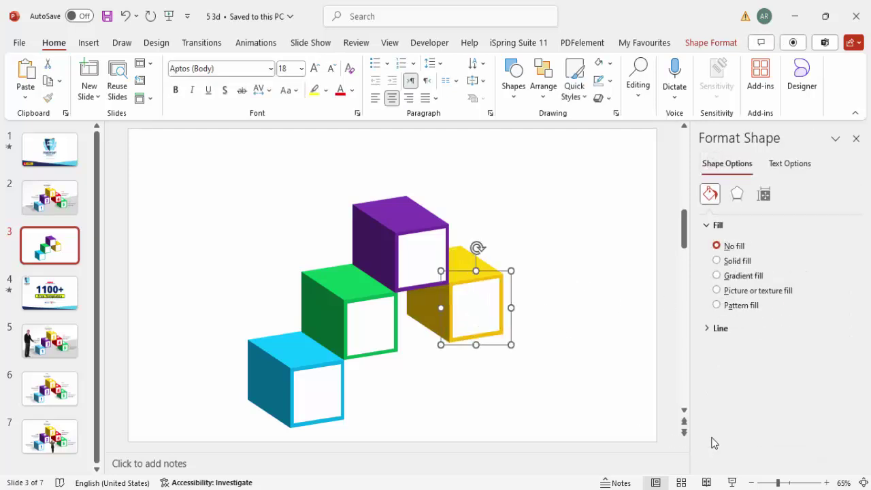
click(795, 483)
drag(426, 203, 424, 202)
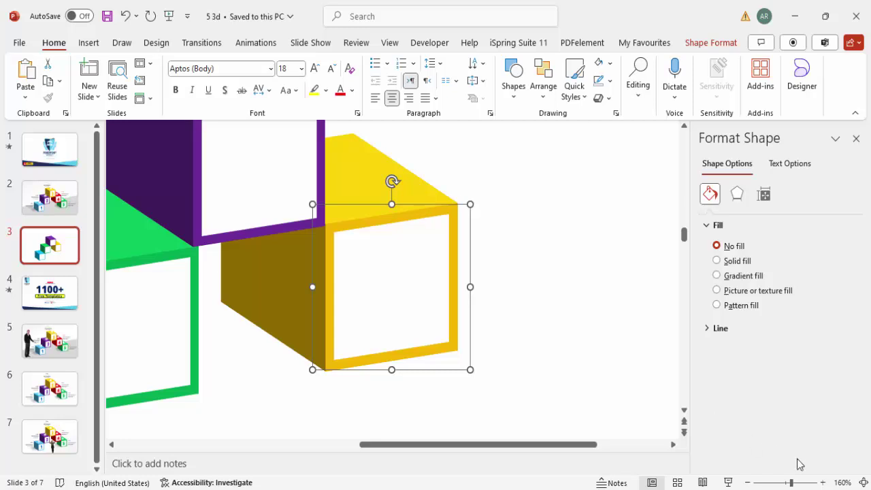
click(863, 482)
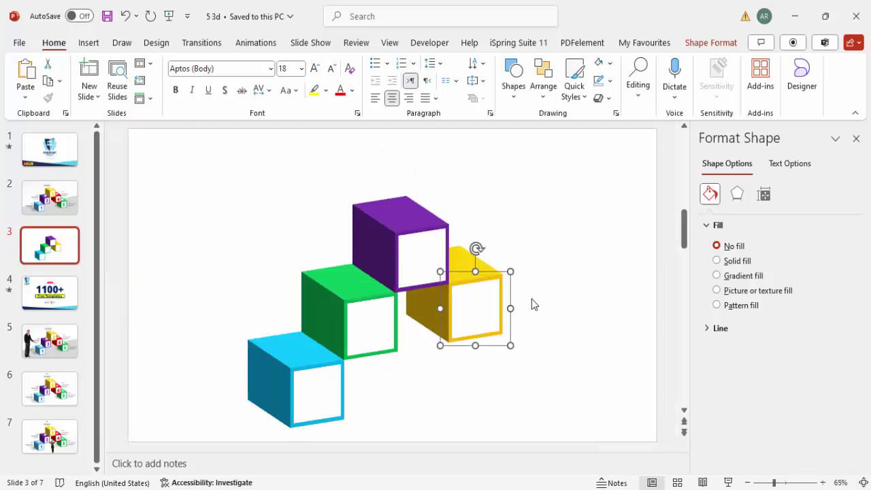
- Copy the yellow cube down-right and fill the copy standard Red
drag(492, 278, 565, 320)
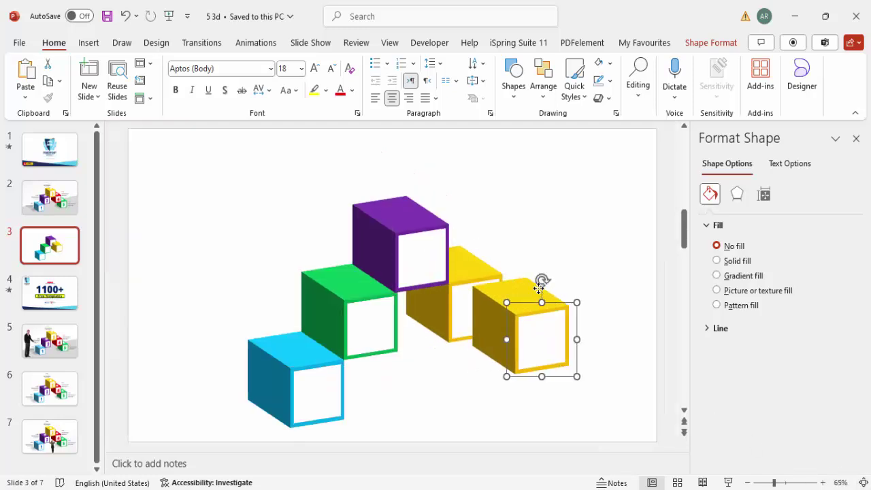
click(834, 344)
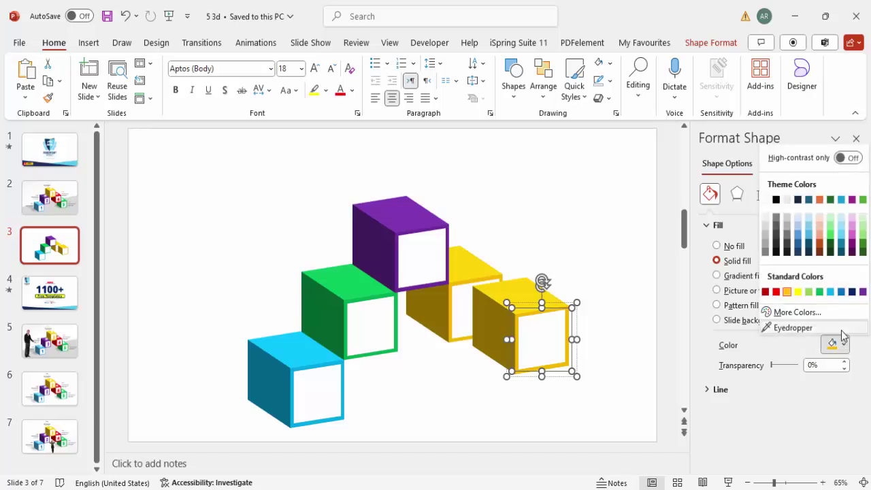
click(777, 291)
click(591, 284)
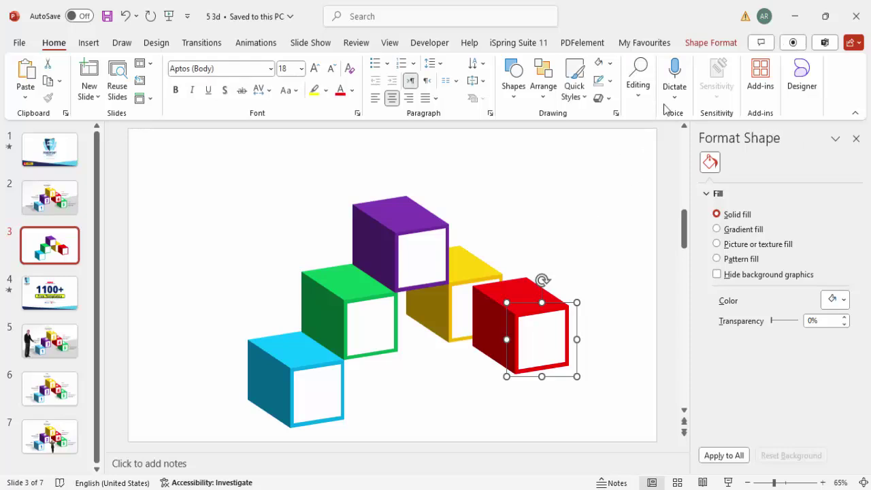
click(710, 43)
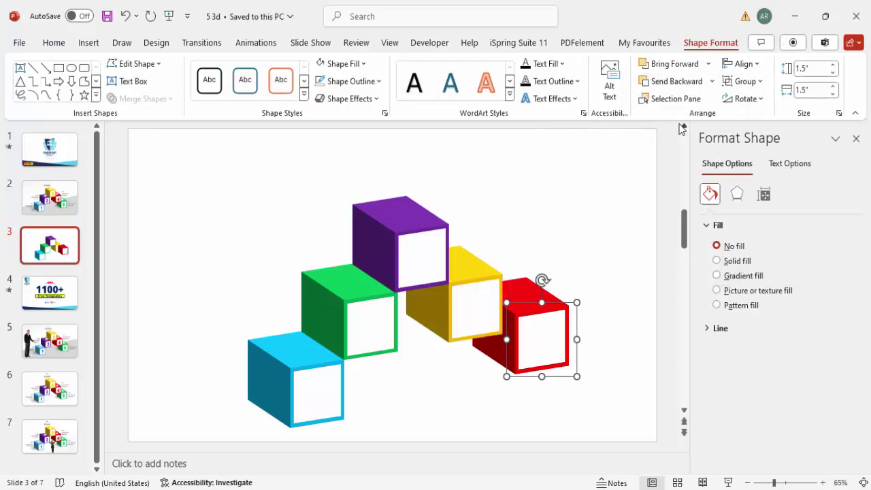
click(599, 282)
- Move the red cube below the yellow one and fine-tune its position
drag(544, 307, 535, 323)
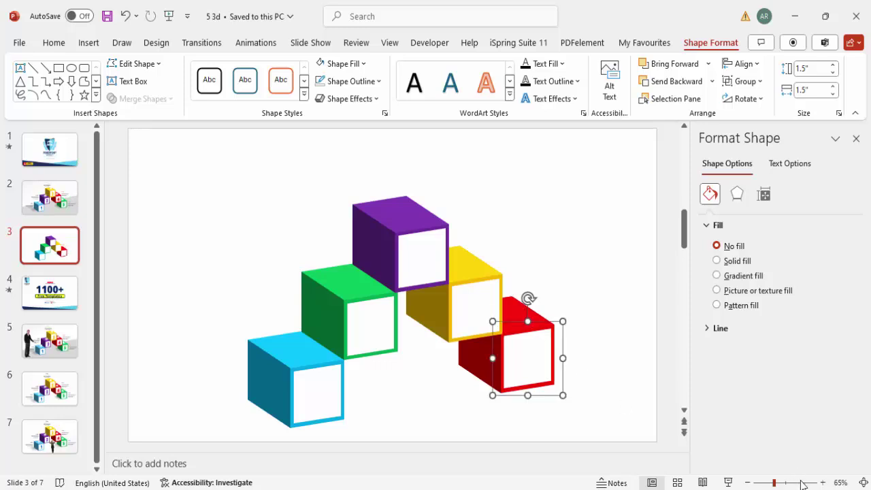
click(802, 482)
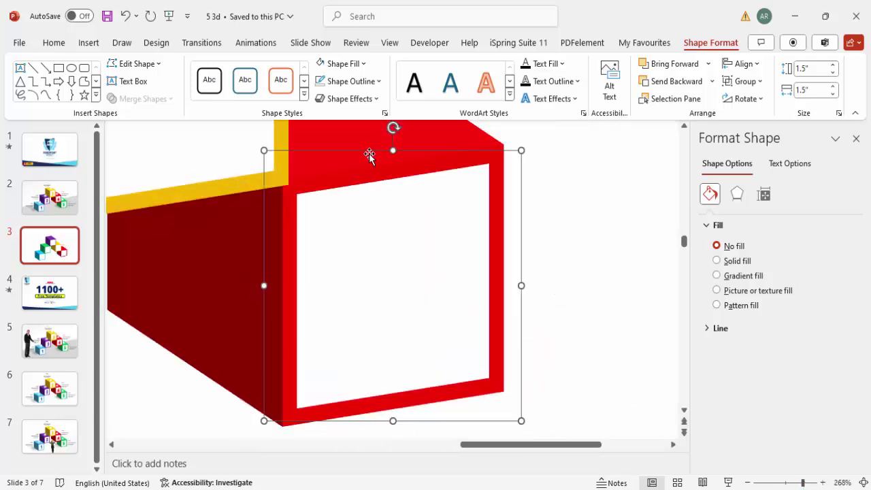
drag(366, 152, 374, 156)
key(ctrl+Down)
key(ctrl+Down)
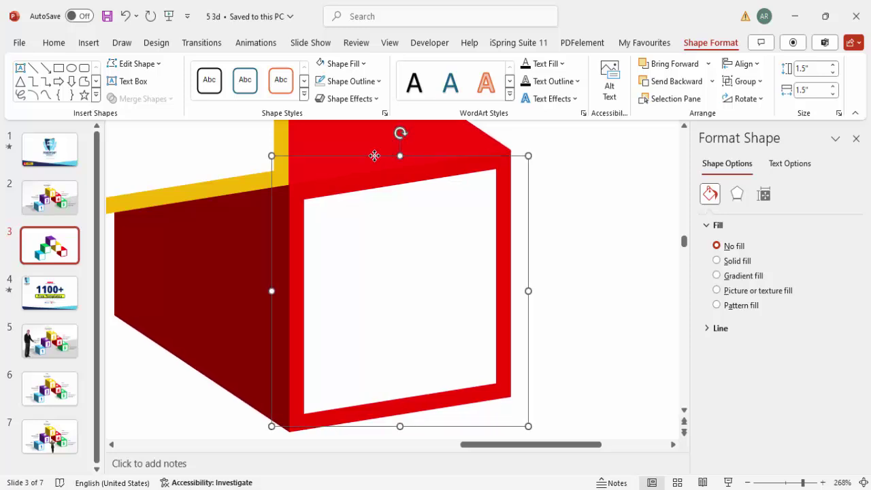
click(862, 483)
click(587, 272)
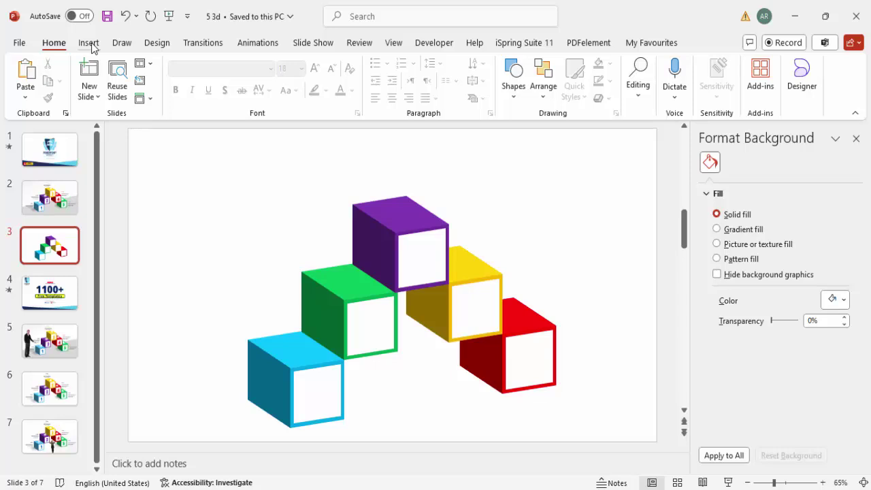
- Draw a text box above the cubes containing a centred number 1
click(90, 44)
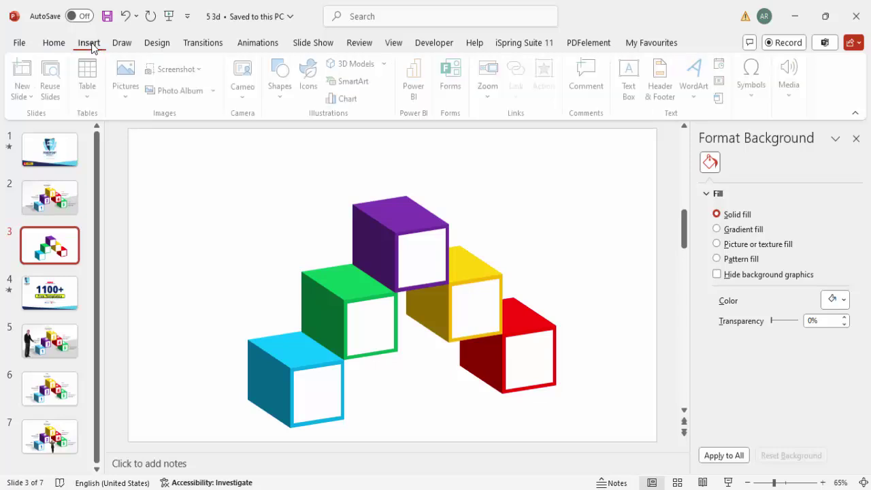
click(631, 80)
drag(522, 172, 564, 203)
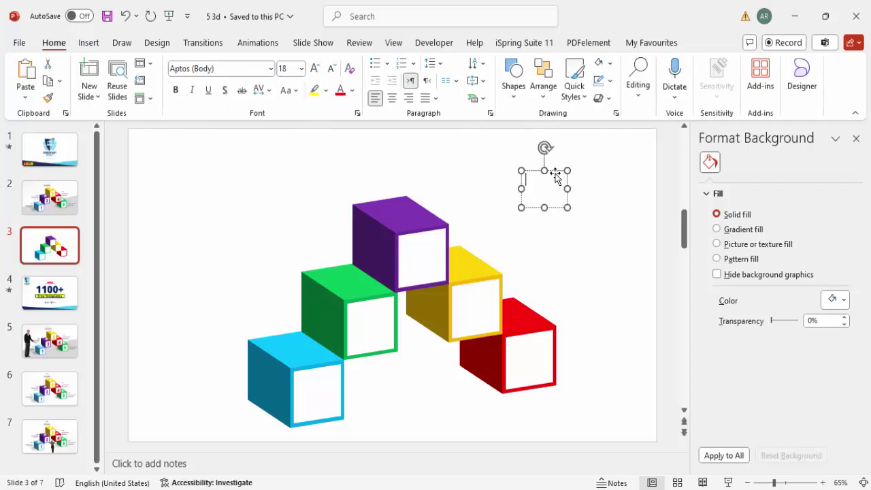
text(1)
click(392, 97)
- Set the number 1 to Open Sans Extrabold and enlarge it to 80 pt
click(237, 70)
text(Open Sans )
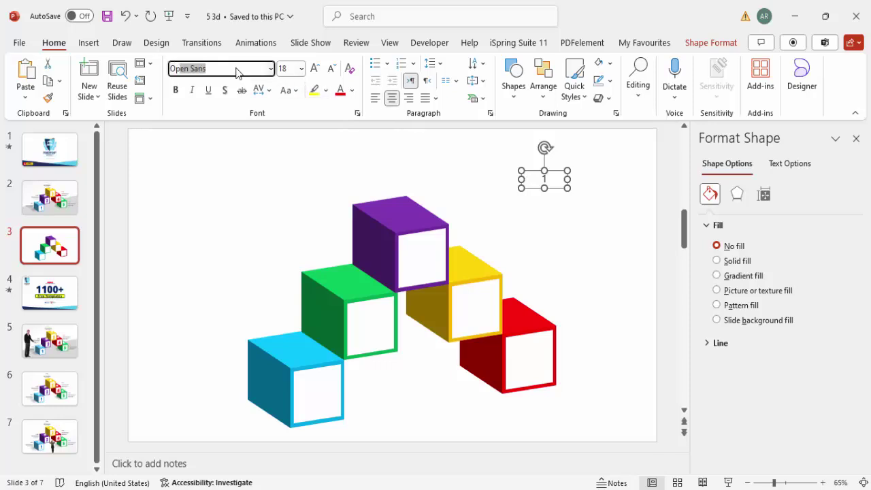
text(E)
key(Return)
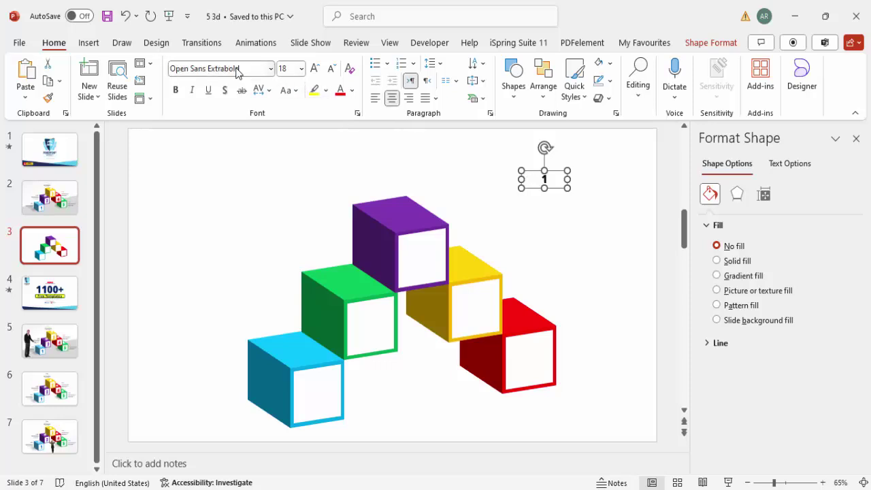
click(314, 68)
click(315, 69)
click(314, 69)
click(314, 68)
click(315, 69)
click(314, 69)
click(315, 70)
click(316, 70)
click(315, 69)
click(314, 68)
click(314, 69)
click(314, 69)
click(314, 69)
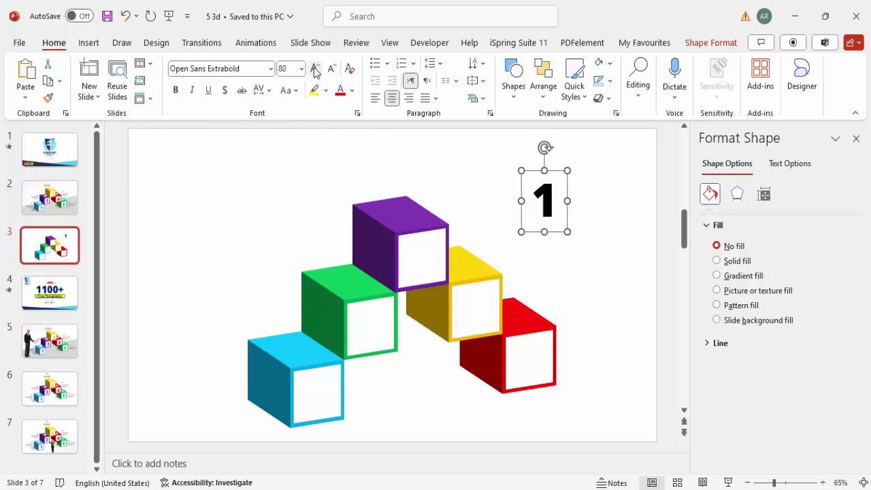
- Apply a Parallel 3-D rotation preset to the number 1's text
click(797, 166)
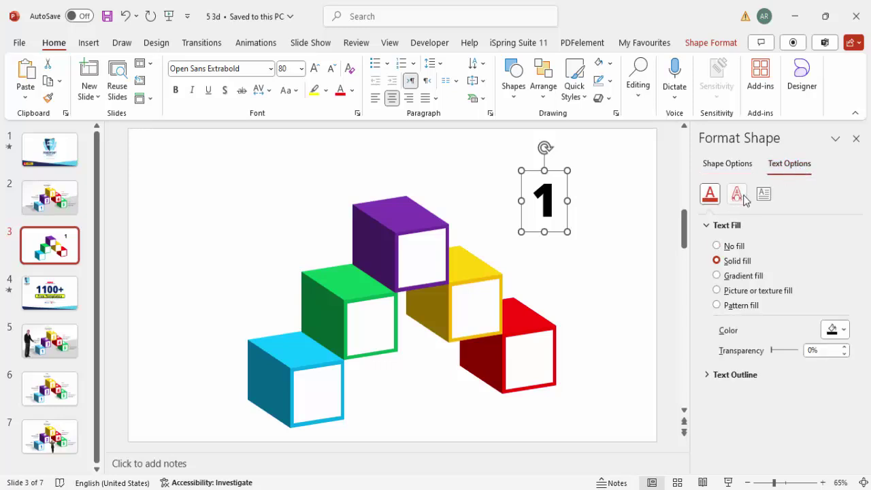
click(737, 194)
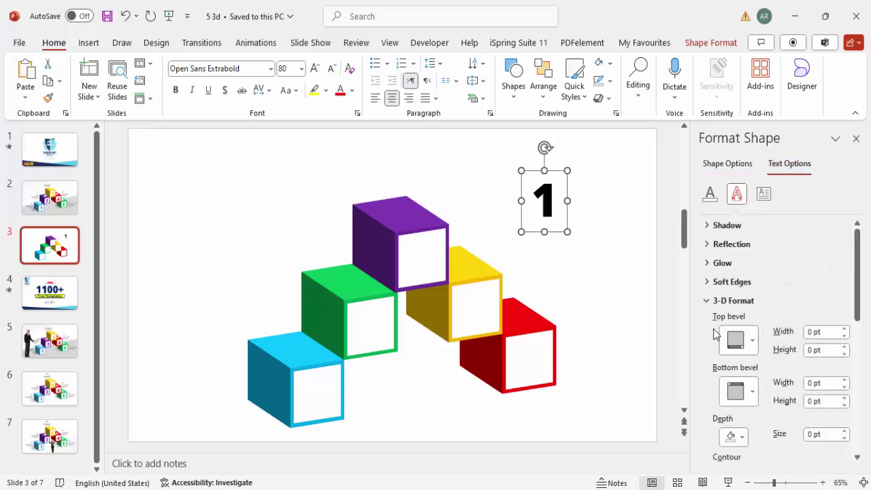
click(710, 302)
click(712, 319)
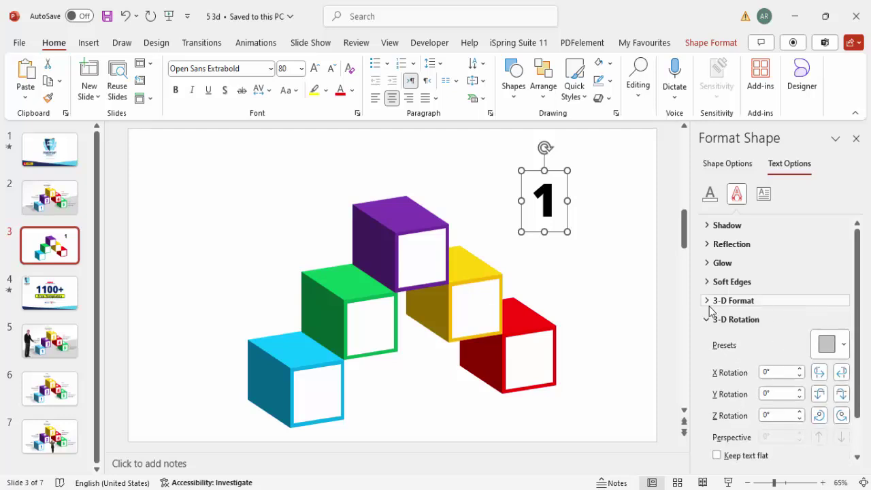
click(827, 349)
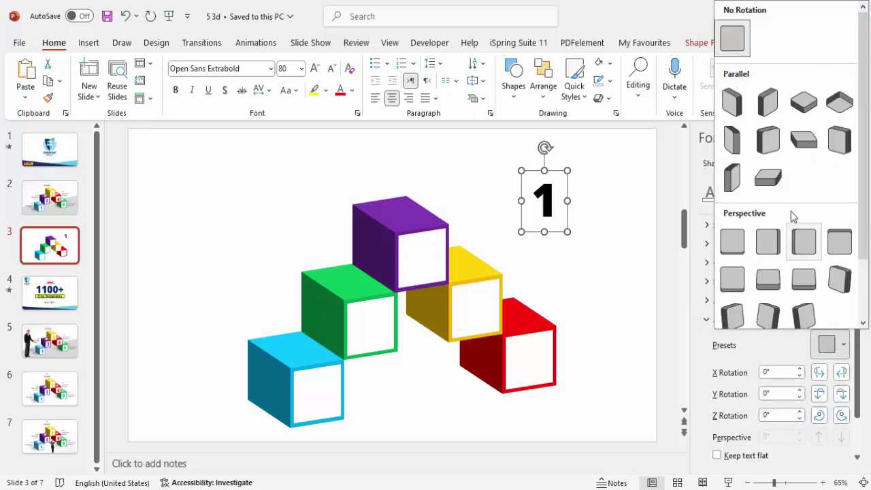
click(776, 140)
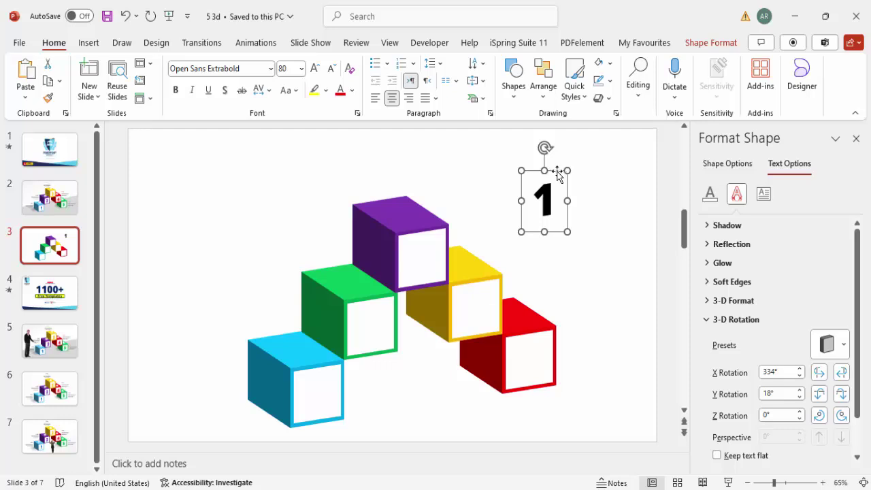
- Place the tilted 1 on the blue cube's front face and duplicate it
drag(557, 169, 330, 351)
drag(329, 364, 434, 231)
key(ctrl+d)
- Copy the number 1 onto the yellow and red cube faces
drag(487, 163, 487, 282)
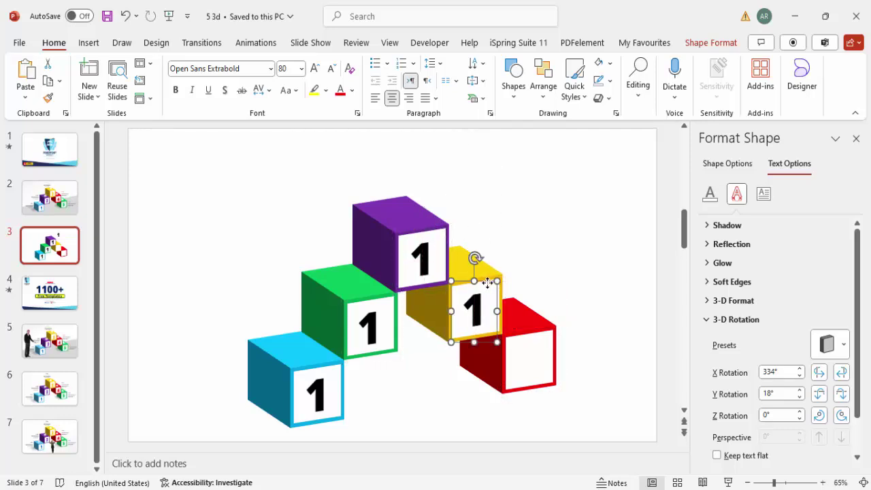
key(ctrl+d)
drag(539, 336, 543, 336)
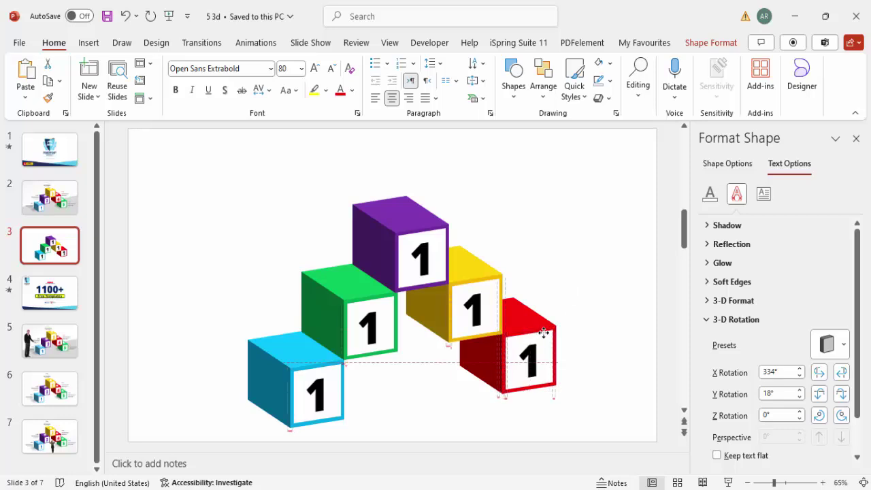
- Renumber the green, purple, yellow and red cubes 2, 3, 4 and 5
click(368, 327)
key(BackSpace)
text(2)
click(421, 258)
key(BackSpace)
text(3)
click(486, 282)
key(BackSpace)
text(4)
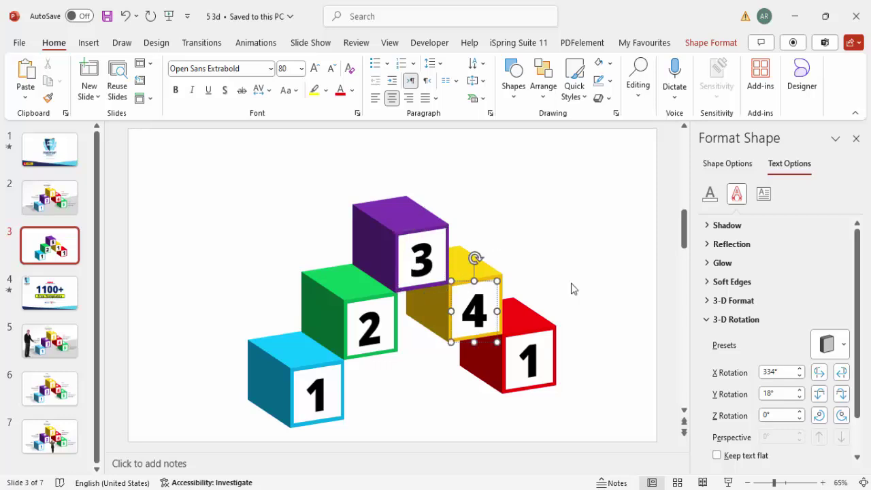
click(529, 361)
key(BackSpace)
text(5)
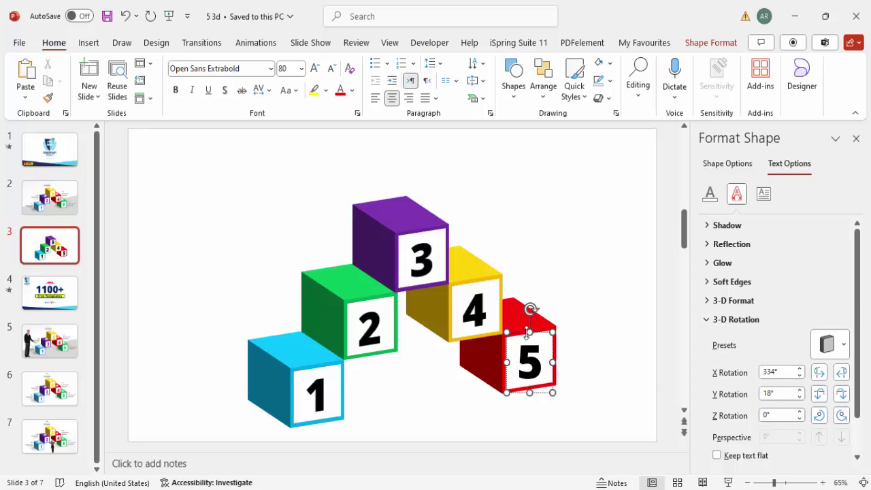
- Colour the 5 red and the yellow cube's 4 gold
click(340, 89)
click(487, 288)
click(487, 280)
click(340, 90)
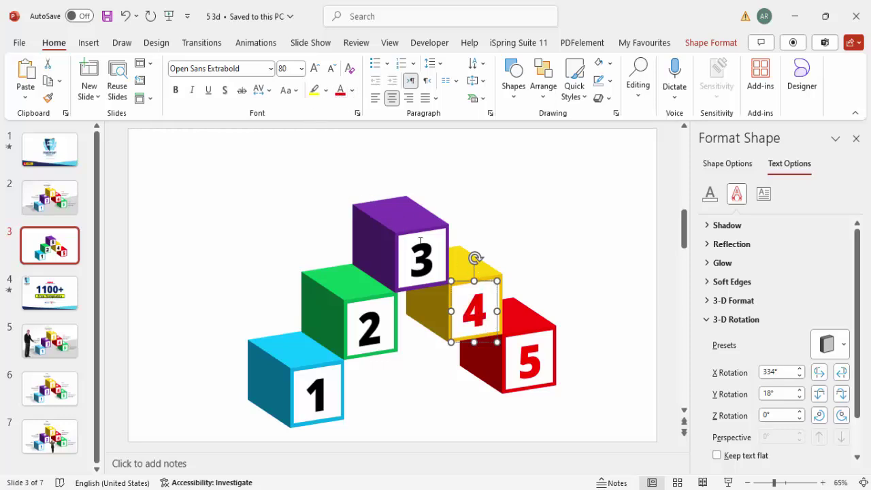
click(351, 90)
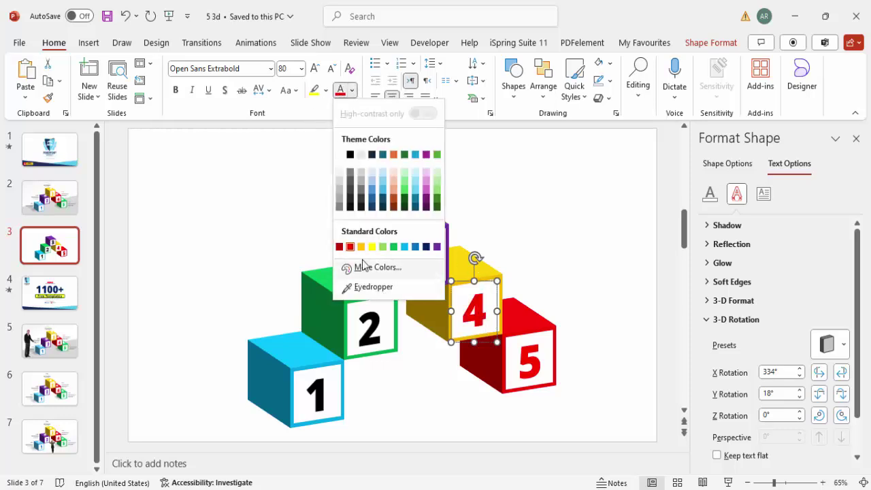
click(360, 247)
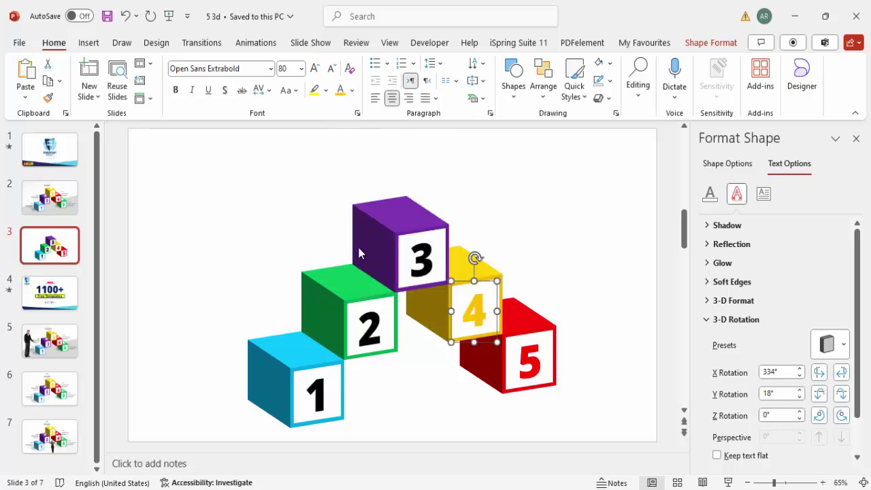
- Colour the purple cube's 3 dark purple
click(433, 253)
click(351, 90)
click(416, 153)
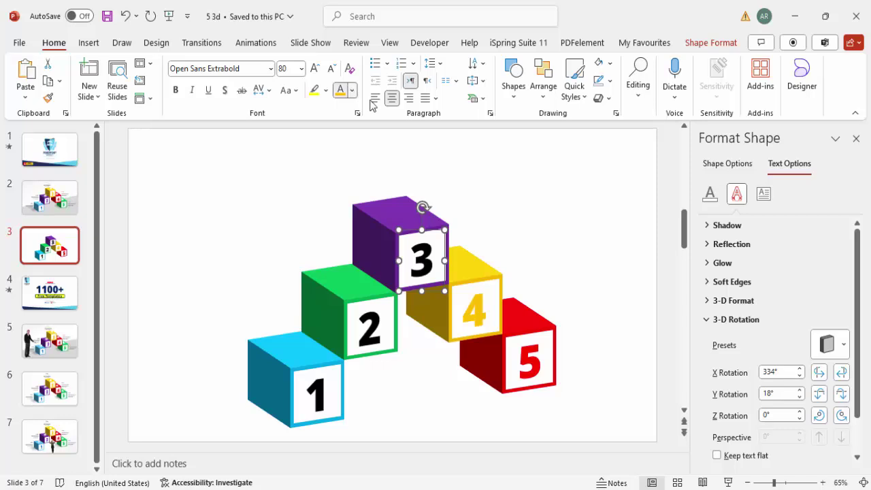
click(351, 91)
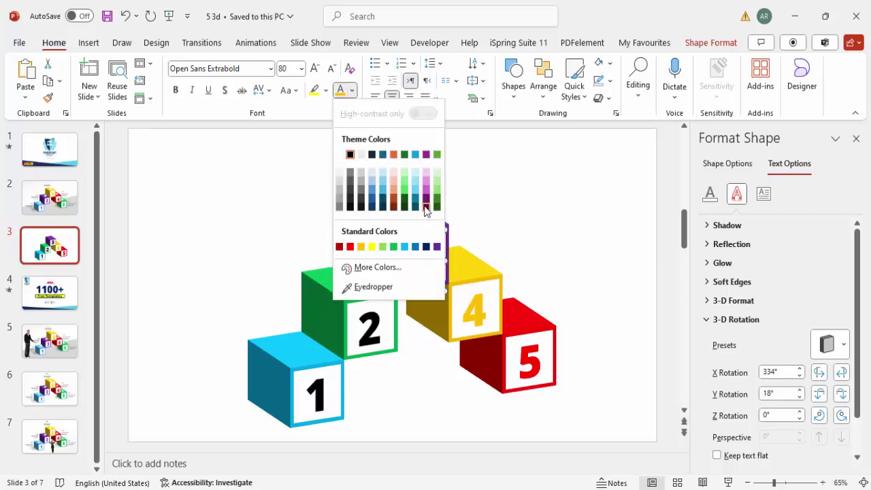
click(425, 206)
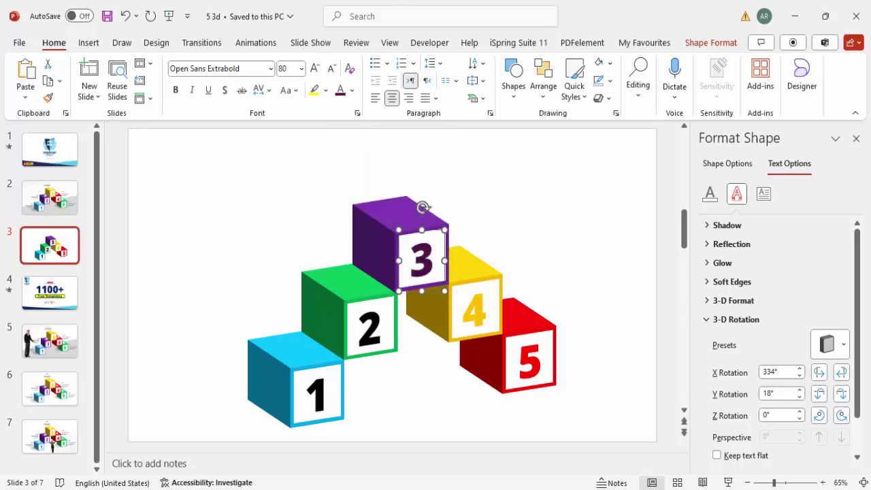
- Colour the 2 green and the 1 light blue, then clear the selection
click(382, 316)
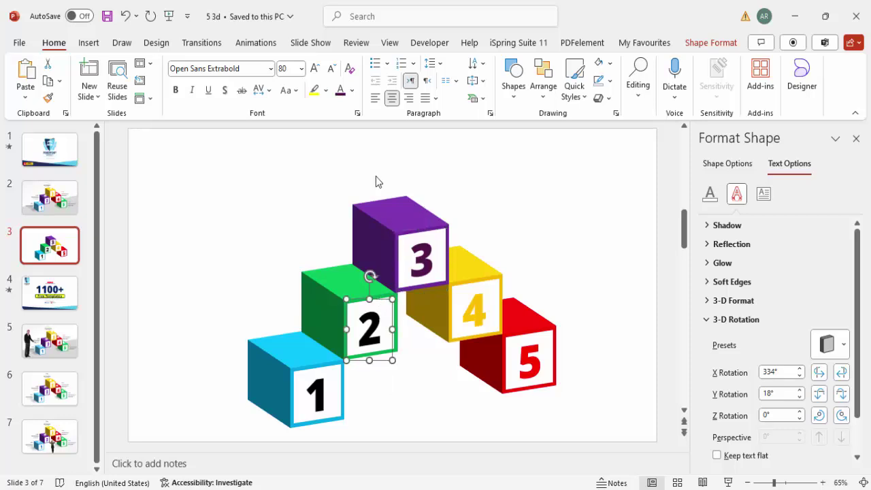
click(352, 89)
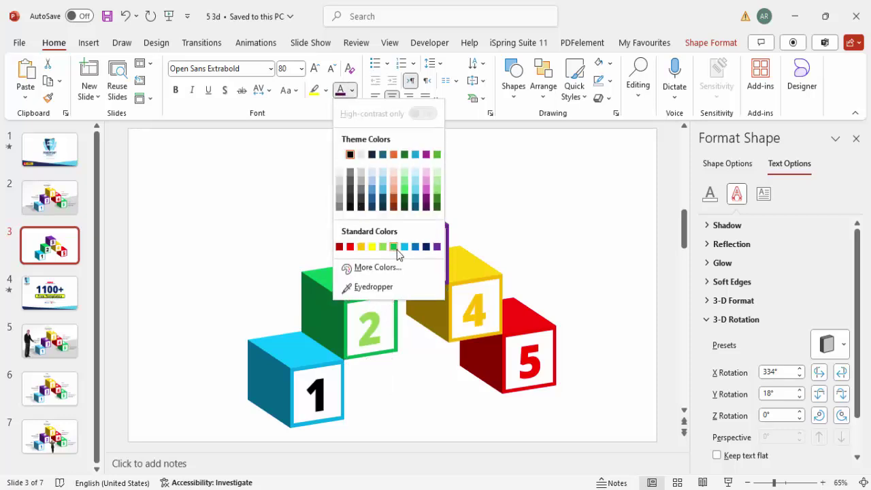
click(399, 248)
click(326, 385)
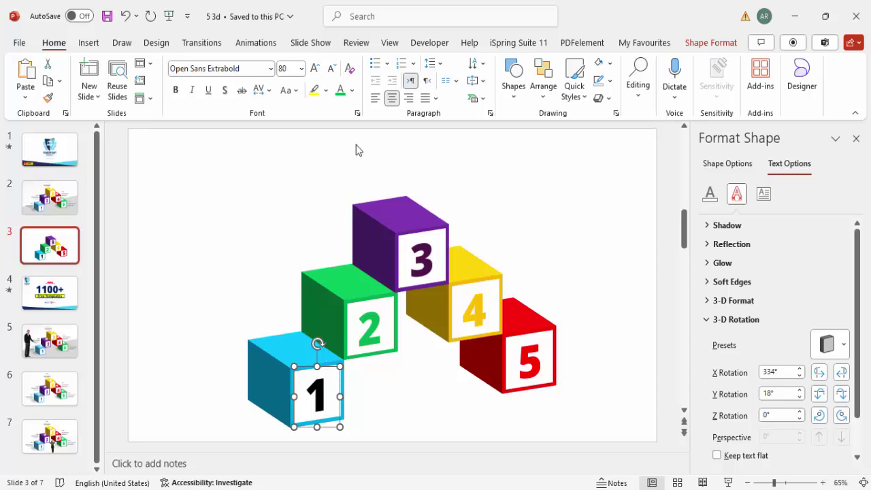
click(351, 89)
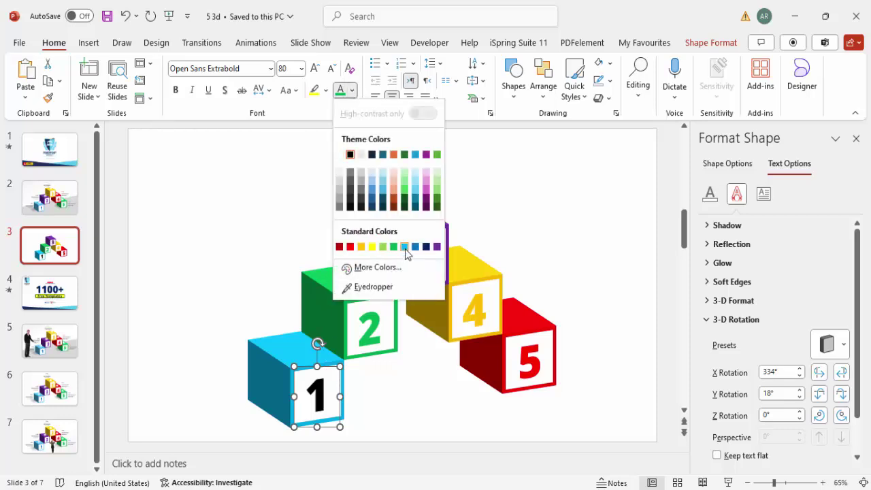
click(408, 247)
click(517, 239)
- Group each cube's shapes with its number, one cube at a time
drag(196, 291, 368, 466)
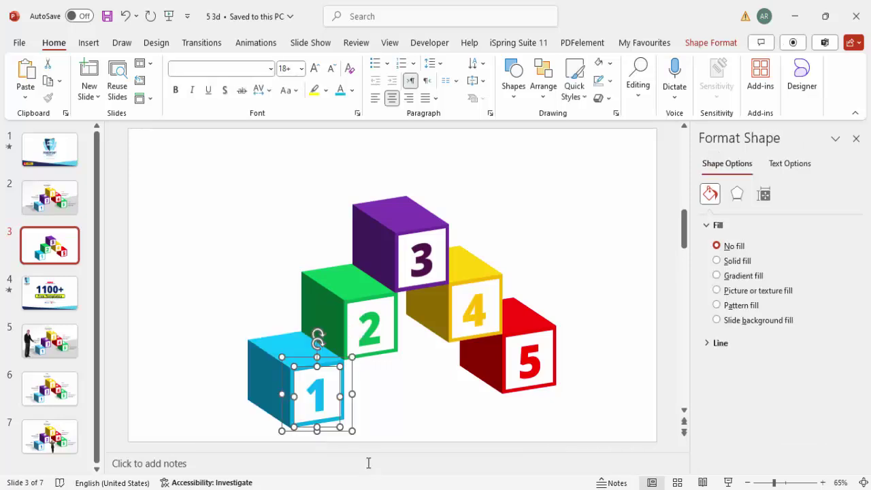
key(ctrl+g)
drag(278, 224, 419, 407)
key(ctrl+g)
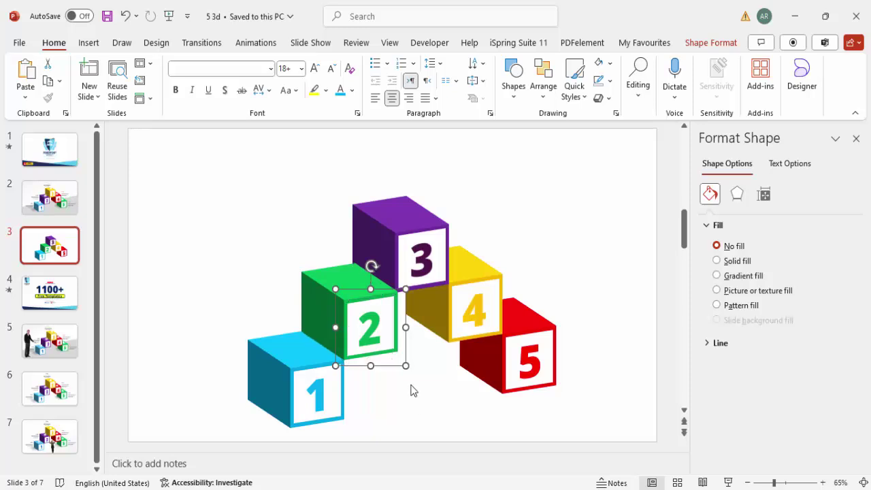
drag(326, 149, 470, 320)
drag(577, 193, 388, 362)
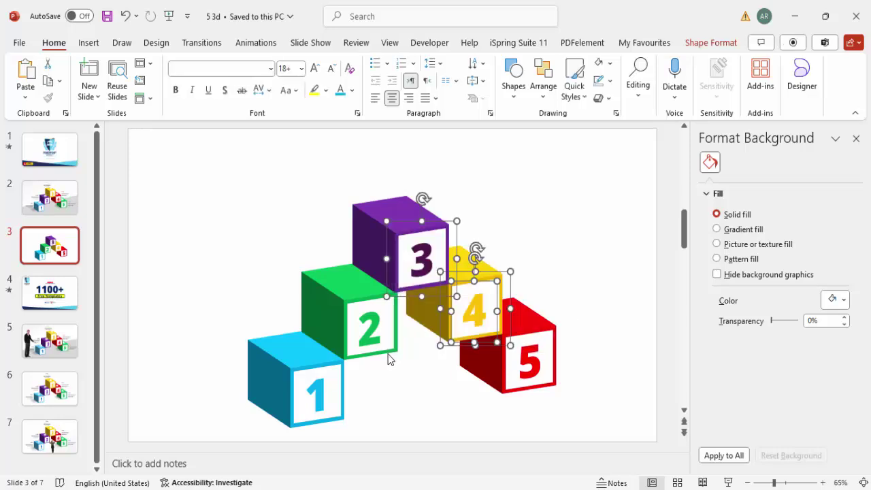
drag(587, 236, 442, 481)
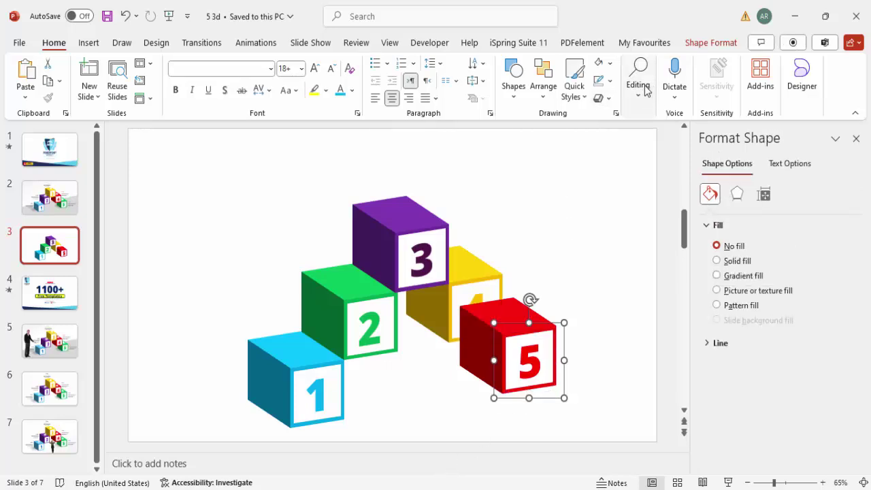
- Send the red cube 5 to the back so it sits behind cube 4
click(707, 45)
click(711, 81)
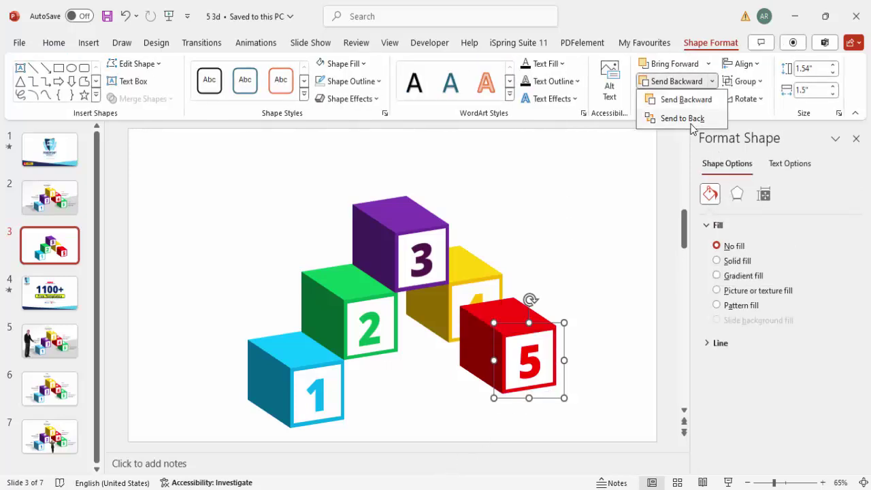
click(693, 120)
click(572, 313)
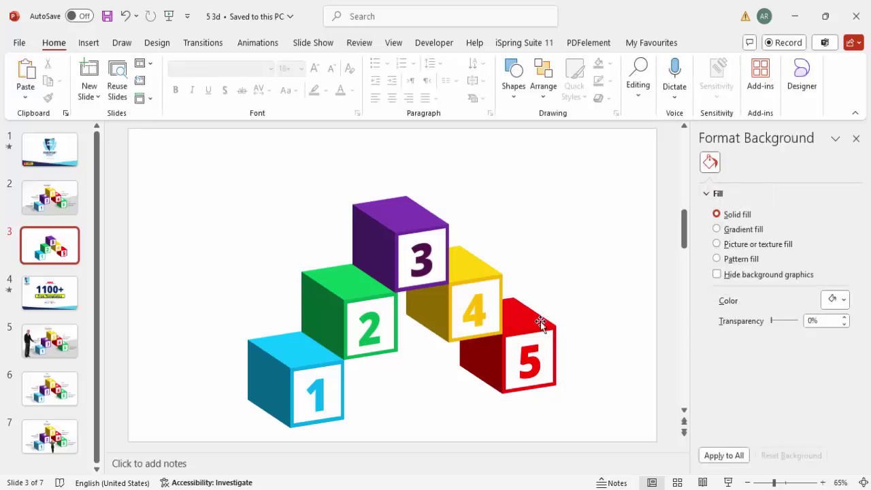
- Add a bold, right-aligned TITLE text box to the left of the cubes
click(95, 43)
click(631, 78)
drag(232, 255, 250, 263)
text(TITLE)
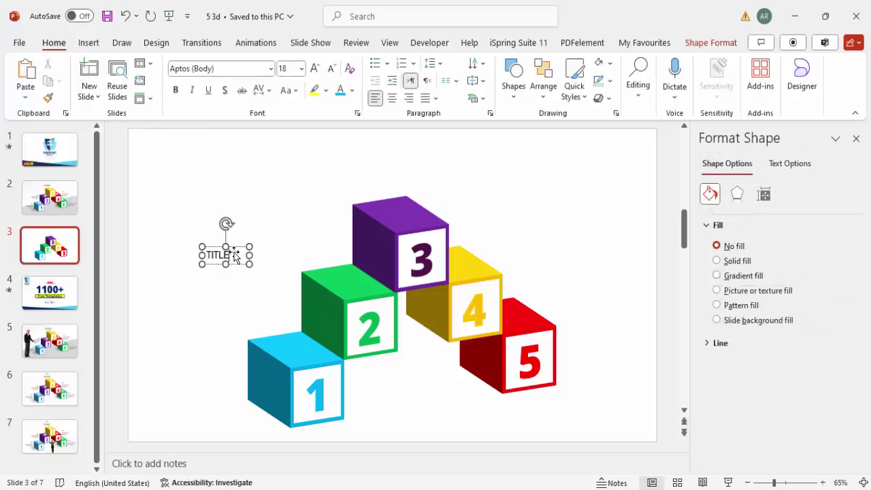
click(235, 256)
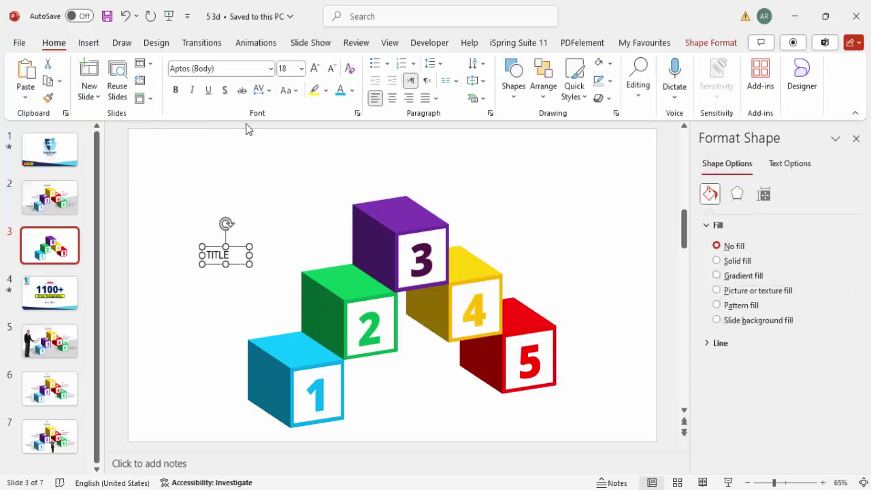
click(179, 89)
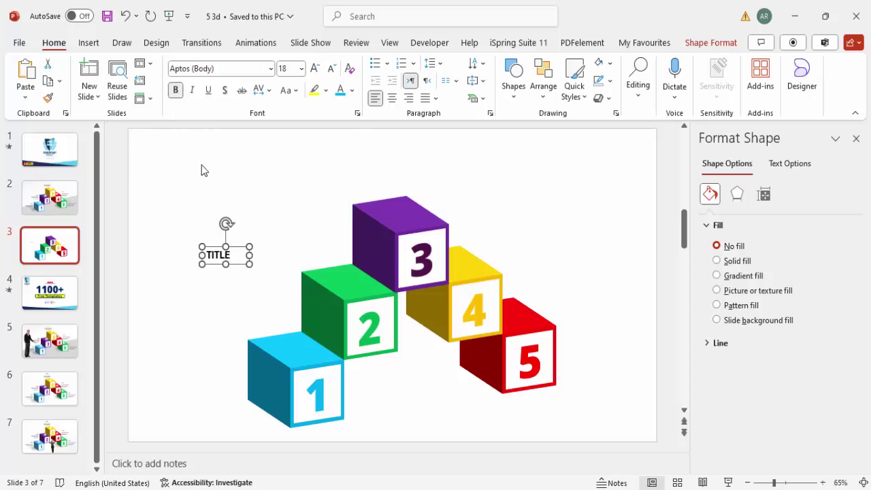
click(408, 99)
- Add a right-aligned 'Add detail text here' box, narrowed to two lines, under TITLE
click(90, 44)
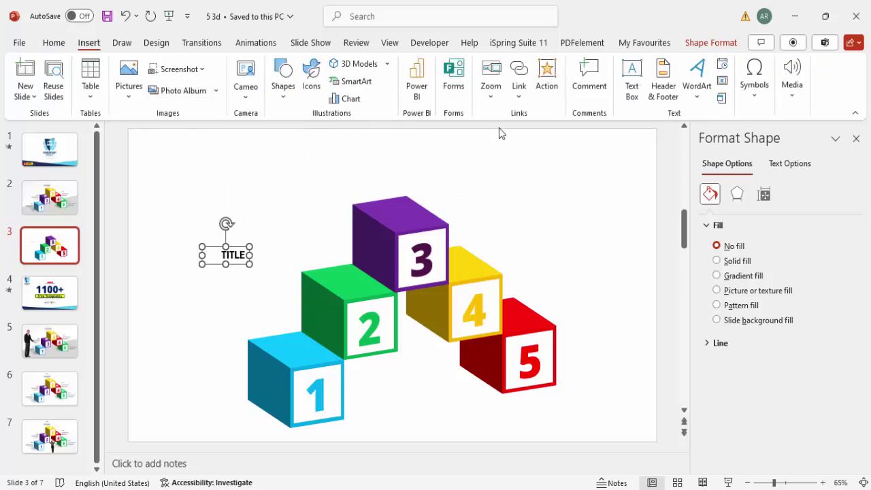
click(630, 76)
drag(215, 168, 293, 198)
text(Add deta)
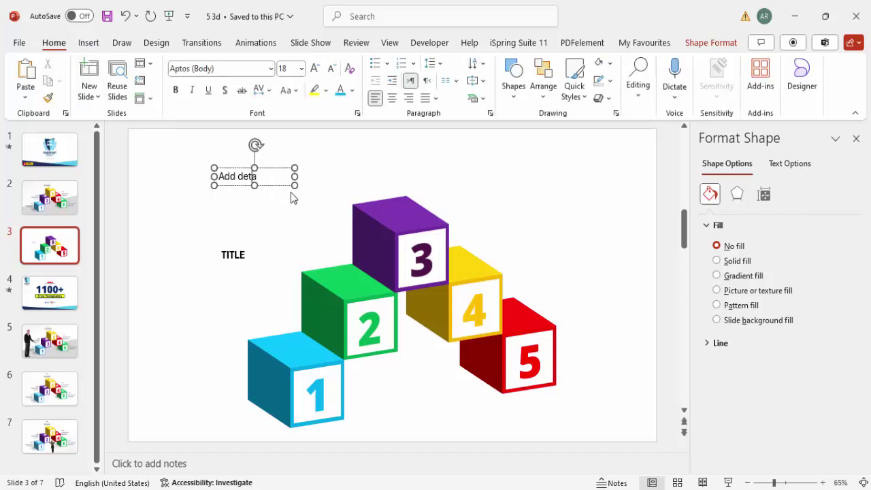
text(il text here)
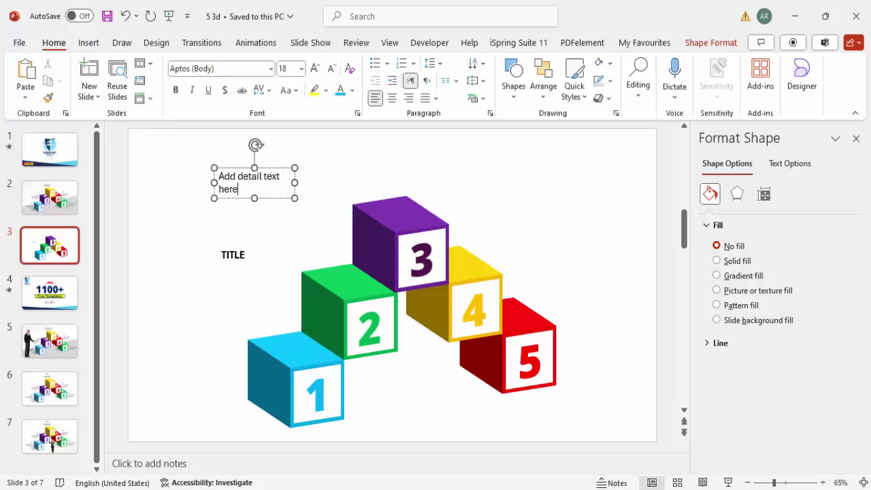
key(Escape)
click(408, 98)
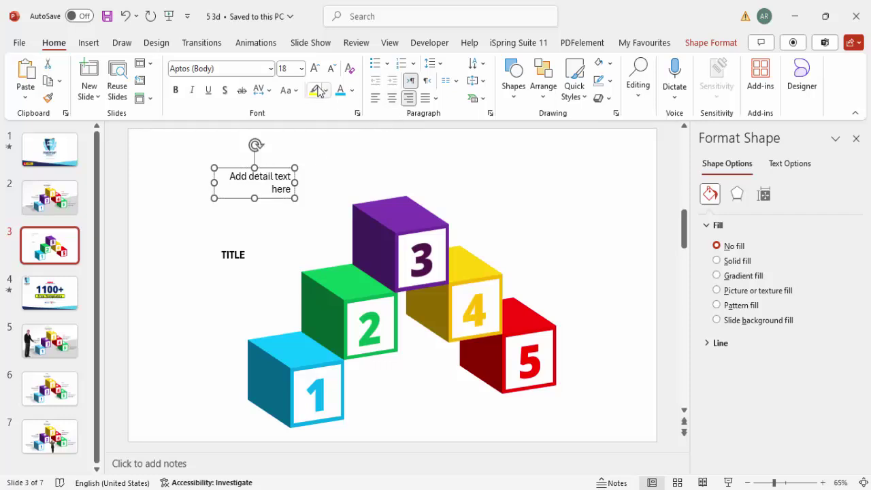
click(331, 69)
click(332, 69)
drag(215, 181, 229, 183)
drag(282, 170, 236, 263)
shift+click(233, 253)
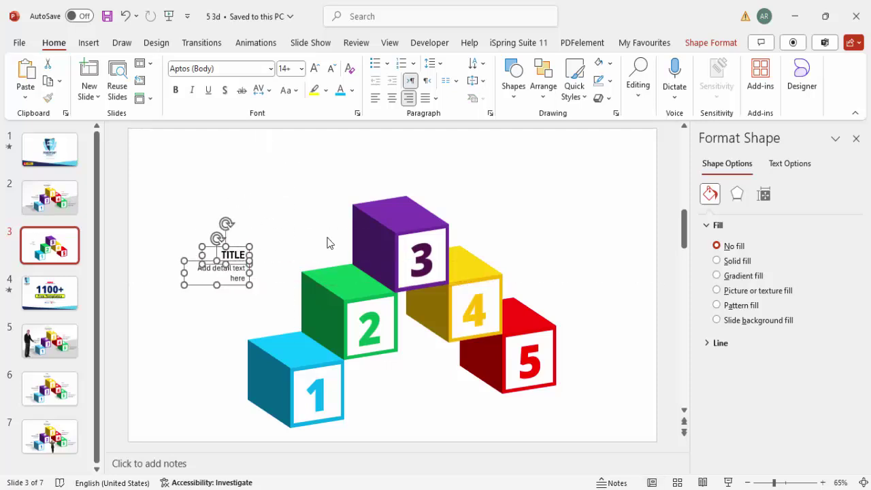
- Right-align and group the TITLE and detail boxes, placing the label beside cube 1
click(708, 43)
click(741, 64)
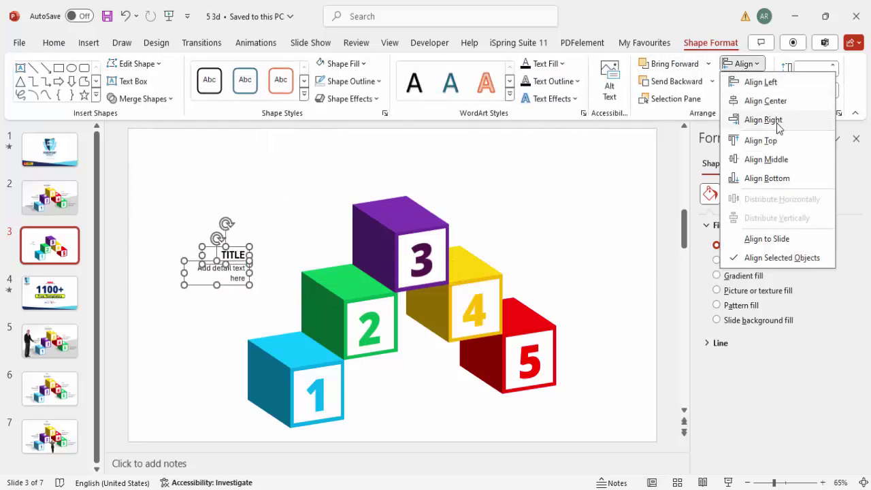
click(763, 119)
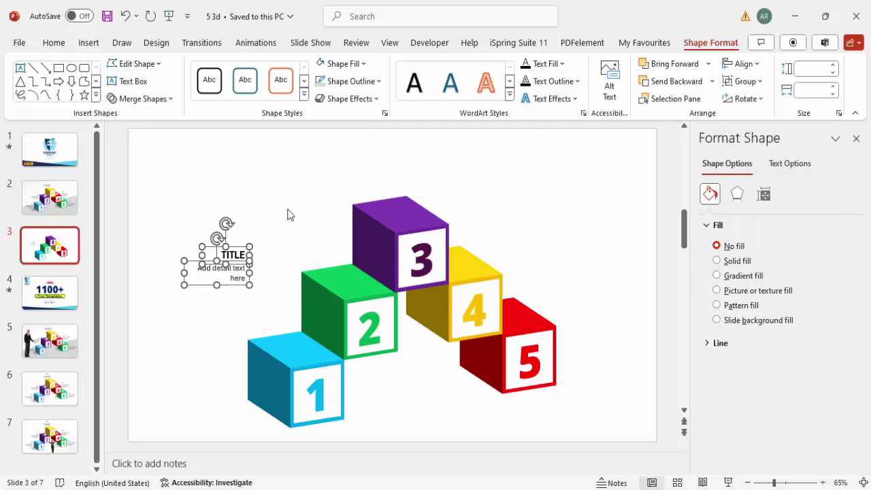
key(ctrl+g)
drag(239, 239, 294, 260)
- Duplicate the label for cube 3 and make another copy over cube 4
key(ctrl+d)
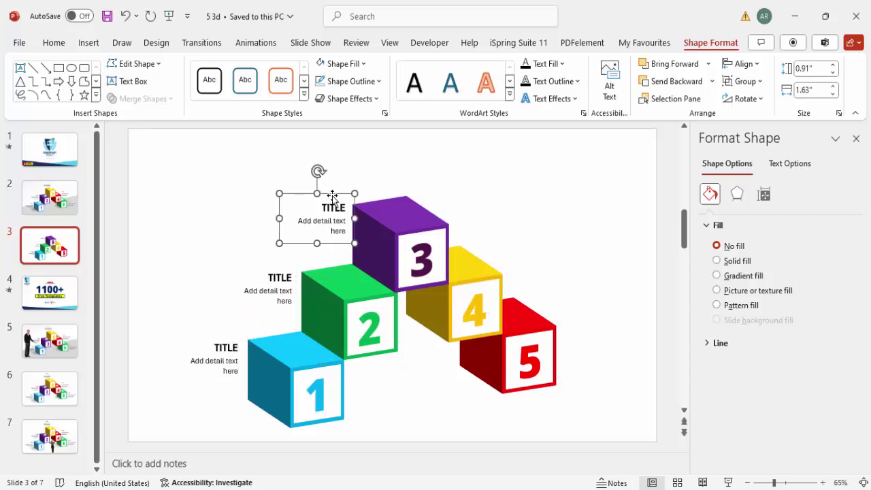
drag(335, 196, 338, 196)
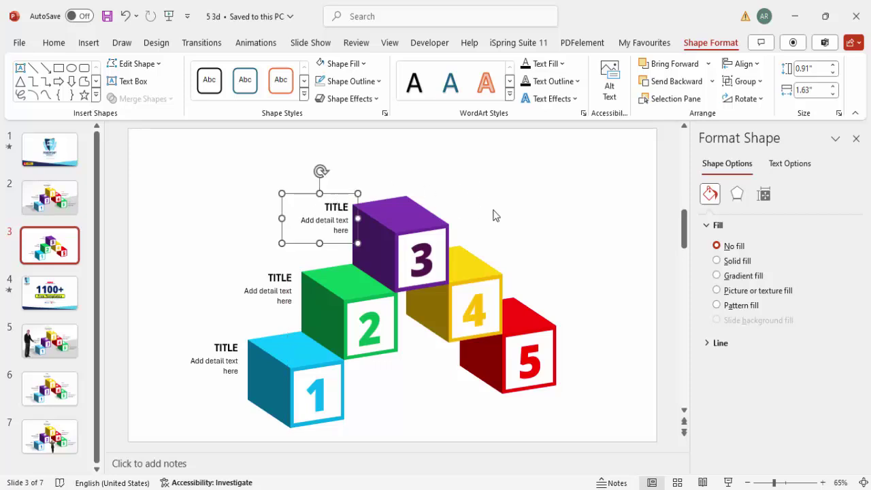
key(ctrl+d)
drag(394, 127, 524, 223)
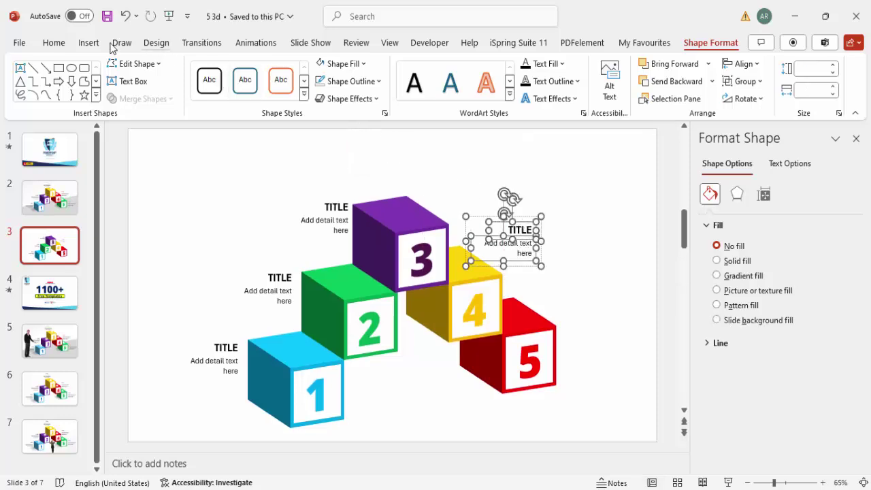
- Left-align the cube 4 label's text and boxes and move it right of cube 4
click(54, 43)
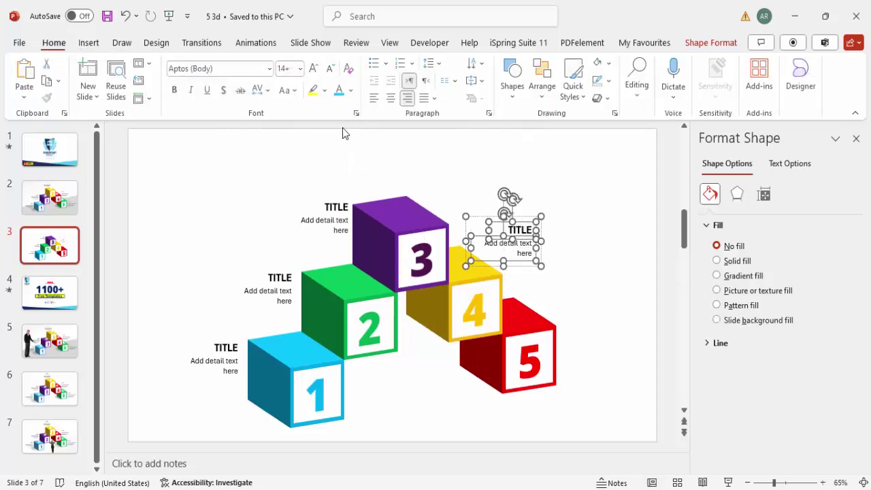
click(375, 98)
click(710, 42)
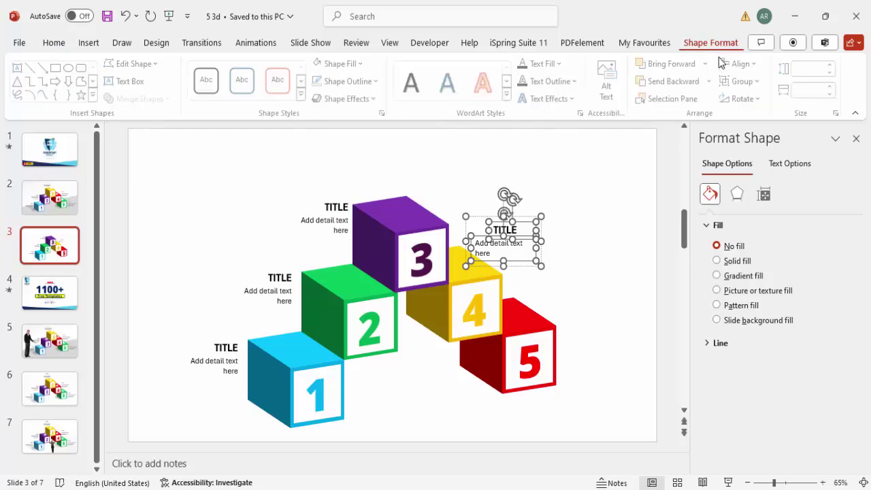
click(742, 63)
click(753, 83)
click(538, 221)
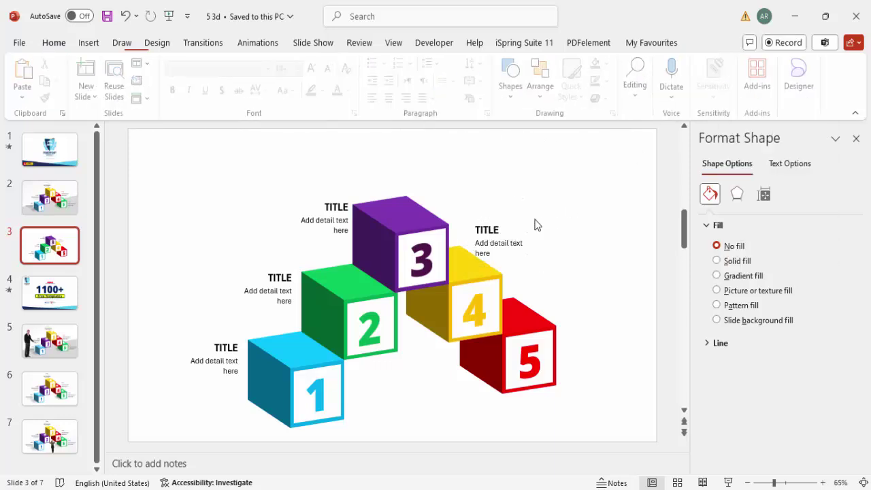
click(515, 219)
drag(519, 217, 555, 251)
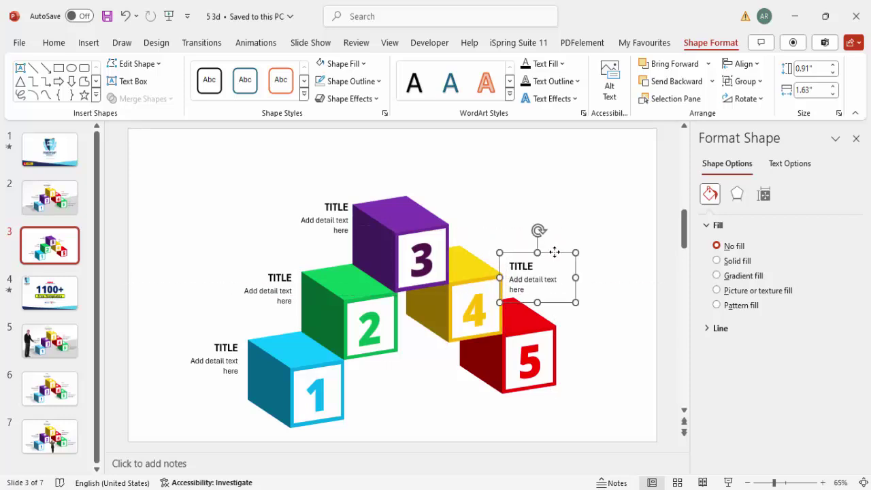
- Duplicate the left-aligned label and place the copy beside the red cube 5
key(ctrl+d)
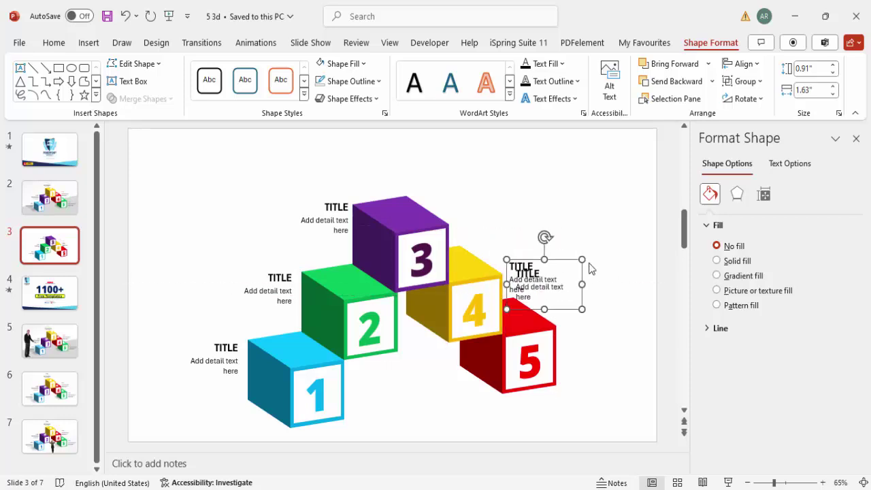
drag(569, 262, 617, 327)
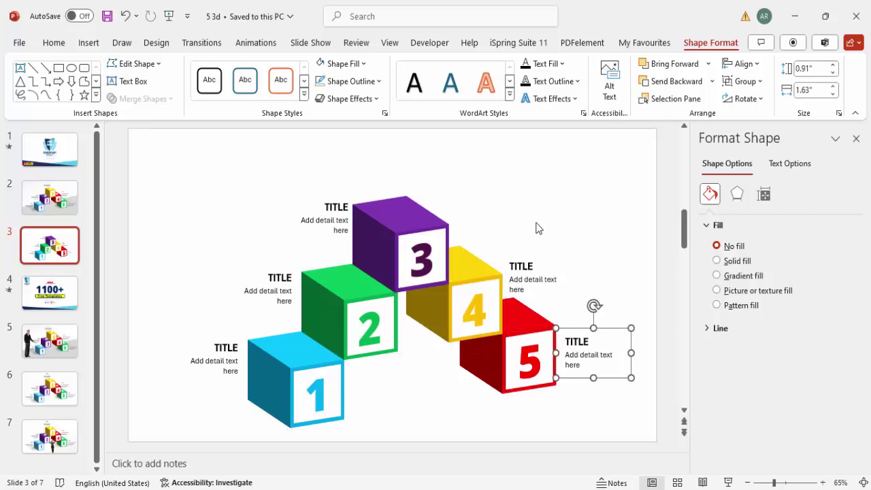
click(83, 44)
- Pick the aperture, stacked blocks, bar chart and bank icons from the stock icon library
click(311, 75)
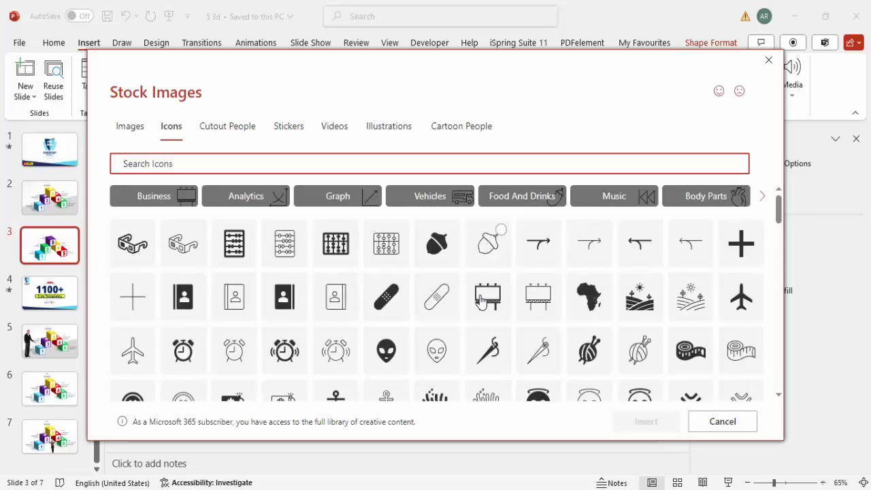
scroll(472, 317, down, 1)
scroll(474, 317, down, 1)
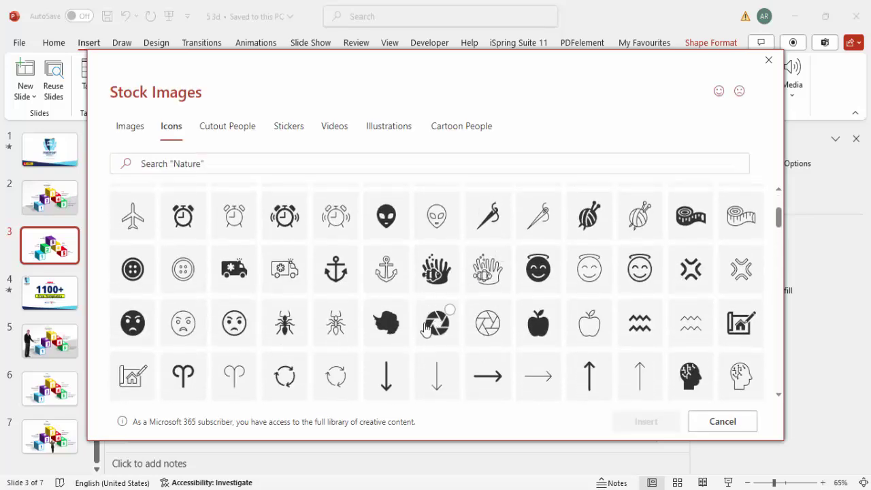
click(437, 306)
scroll(396, 315, down, 1)
scroll(397, 315, down, 2)
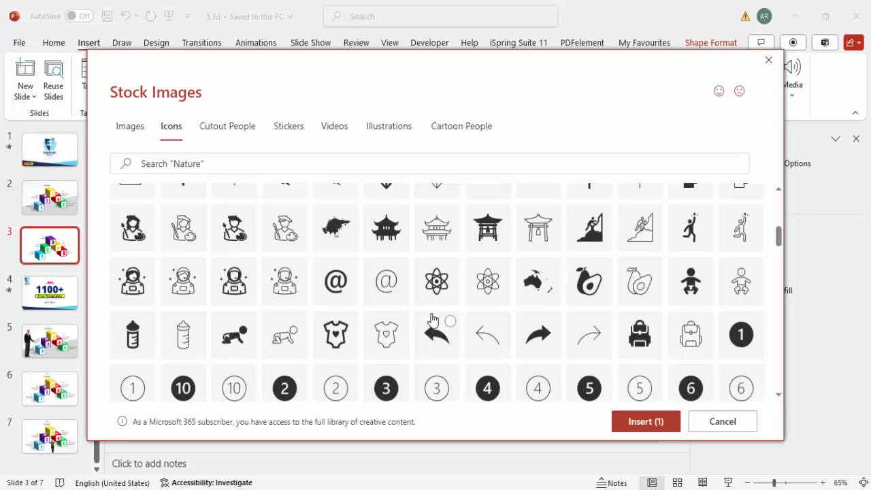
scroll(397, 343, down, 6)
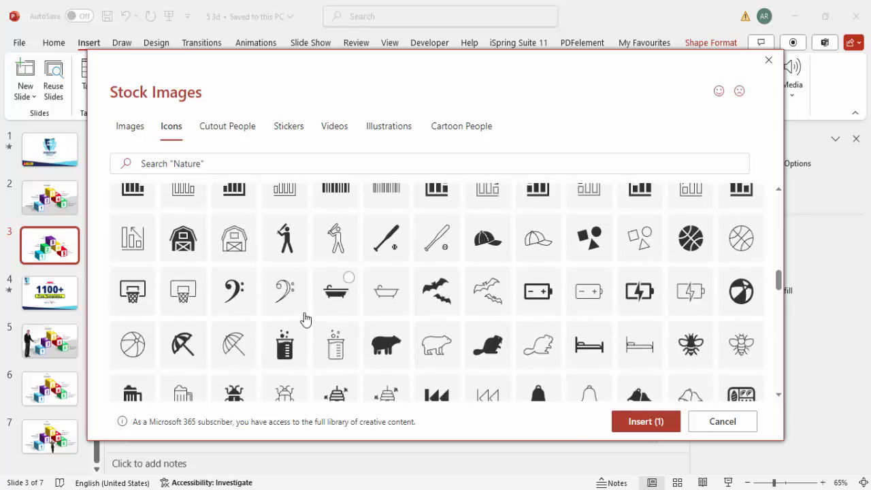
scroll(279, 308, up, 3)
click(241, 293)
click(132, 382)
click(499, 338)
scroll(574, 320, down, 3)
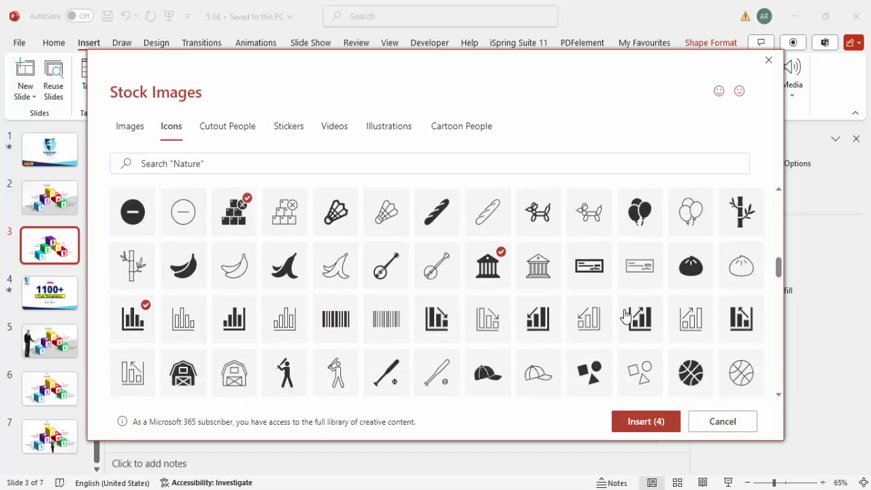
scroll(572, 314, down, 6)
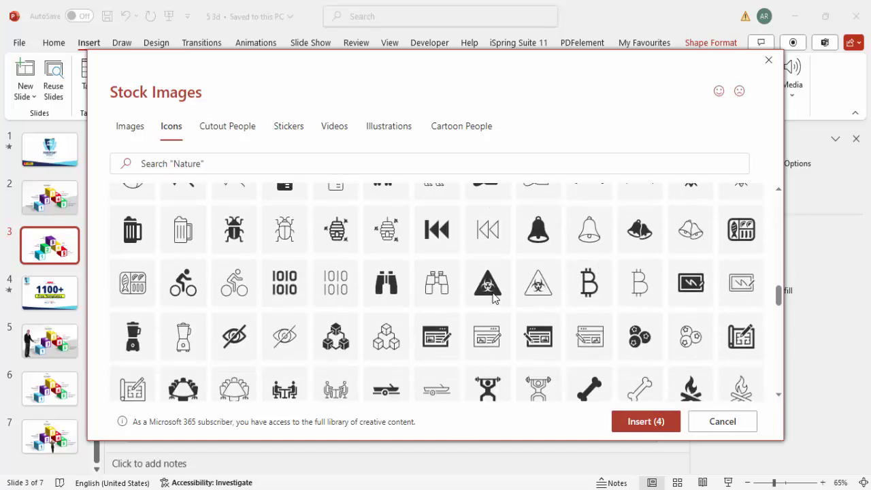
- Add a books icon, insert the chosen icons and resize them to 0.7 in high
scroll(496, 298, down, 2)
click(435, 224)
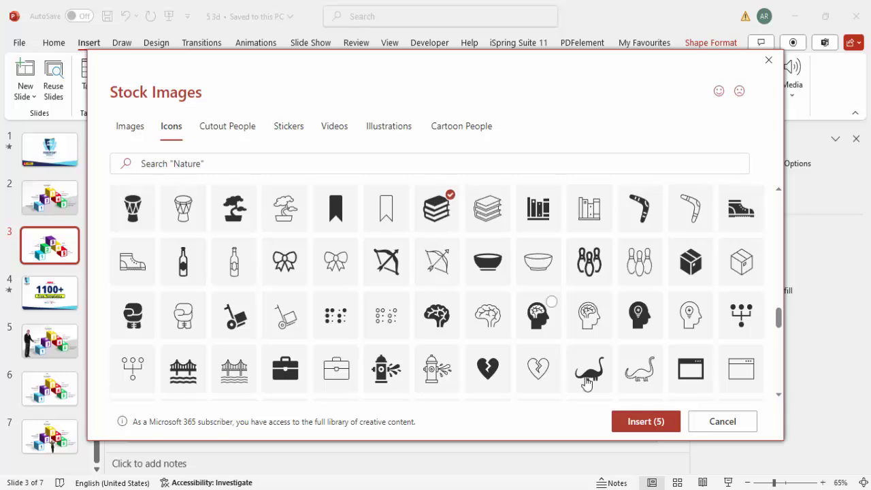
click(650, 416)
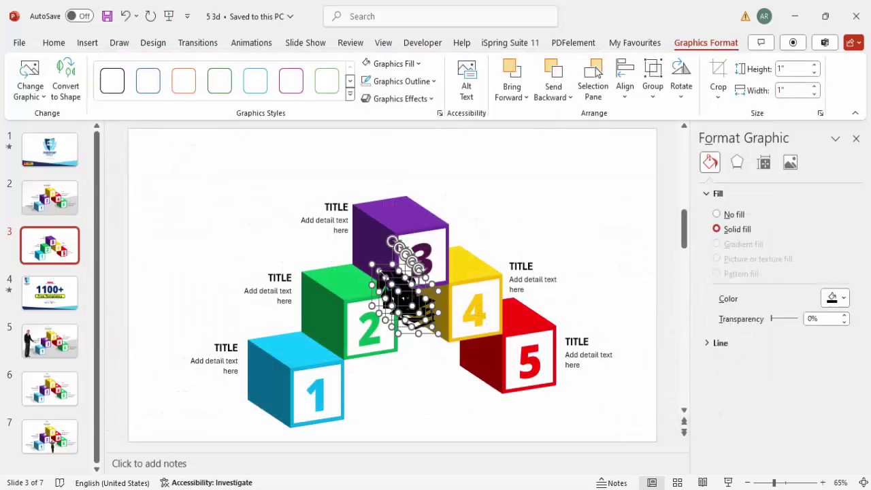
drag(422, 279, 585, 183)
click(790, 68)
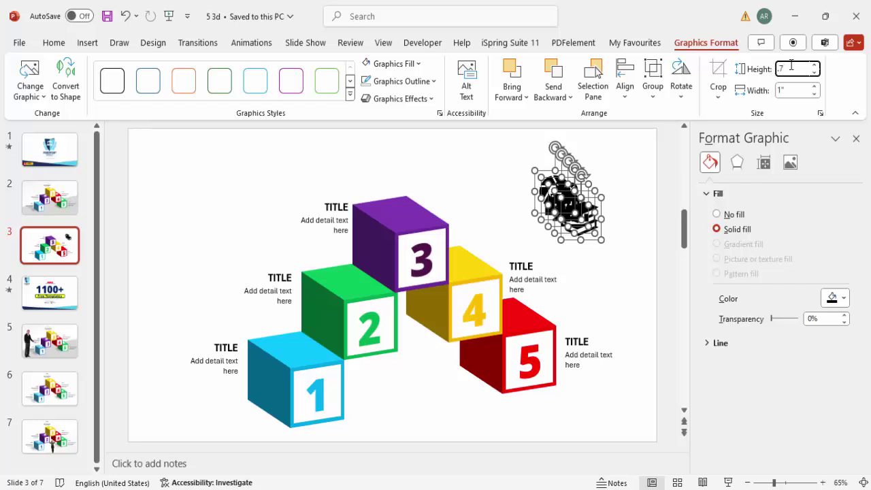
text(.7)
key(Return)
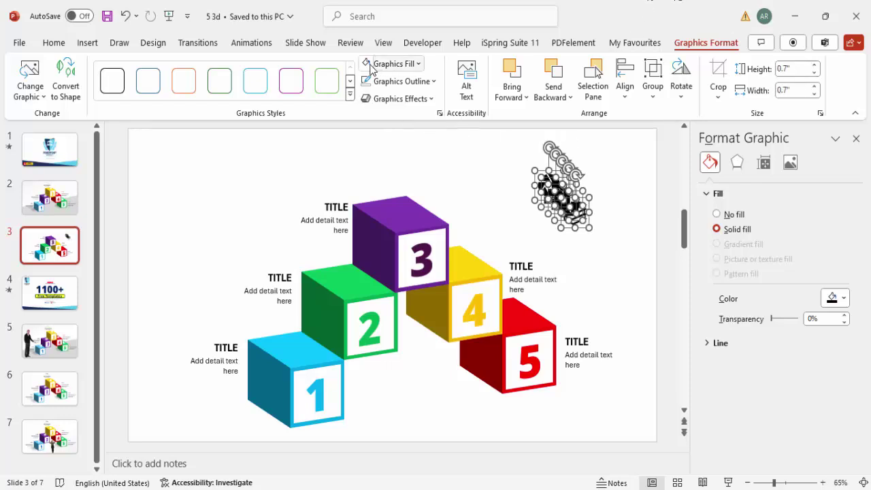
- Place the bar-chart, bank and aperture icons on the tops of cubes 1, 2 and 3
click(627, 184)
drag(575, 197, 301, 346)
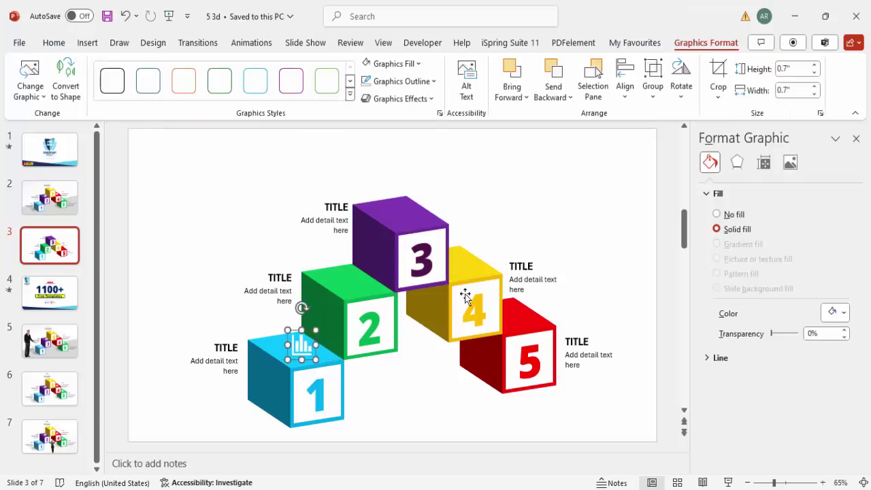
click(548, 225)
click(556, 193)
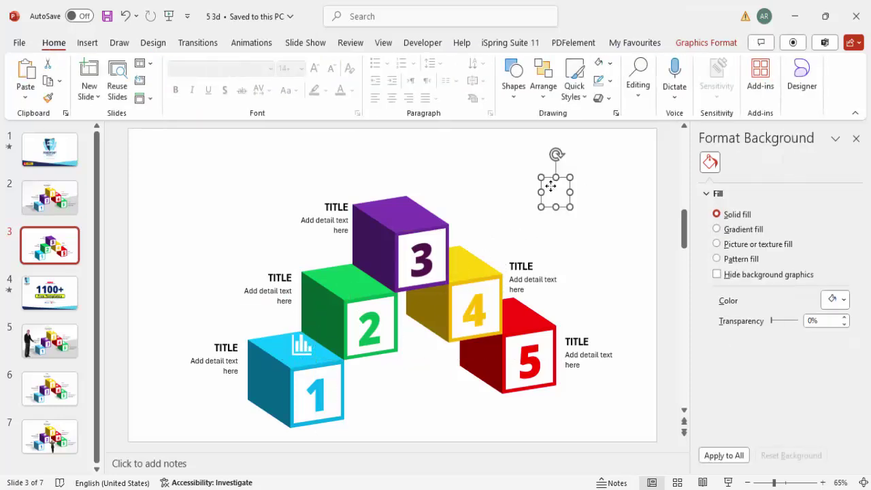
drag(558, 194, 352, 278)
click(548, 182)
drag(548, 182, 412, 196)
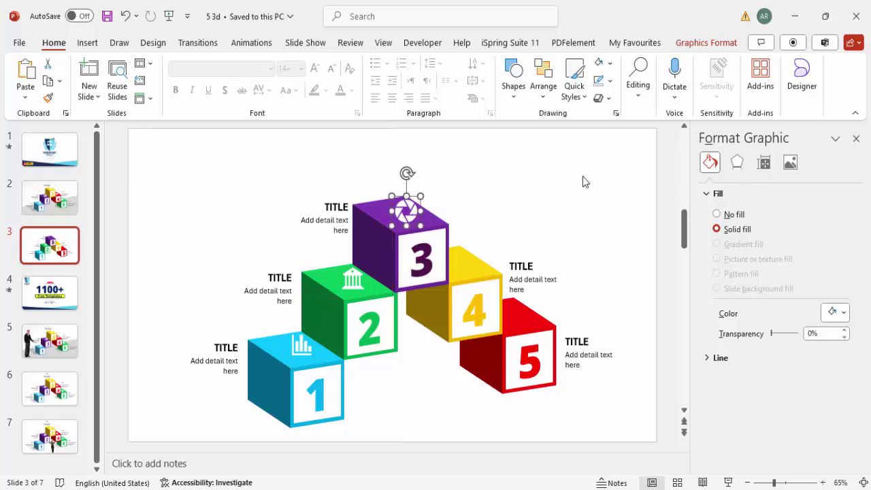
click(538, 184)
- Place the blocks icon on cube 4 and a pasted icon on cube 5, then select the icons
key(ctrl+v)
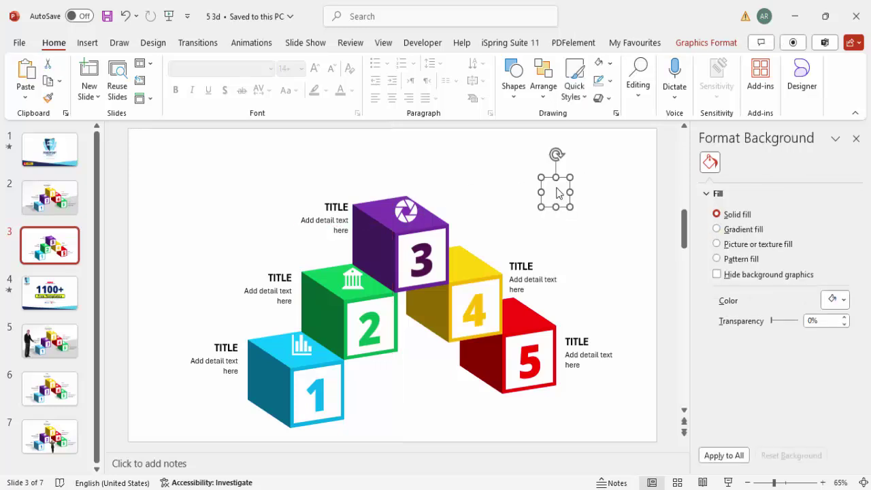
drag(561, 182, 474, 241)
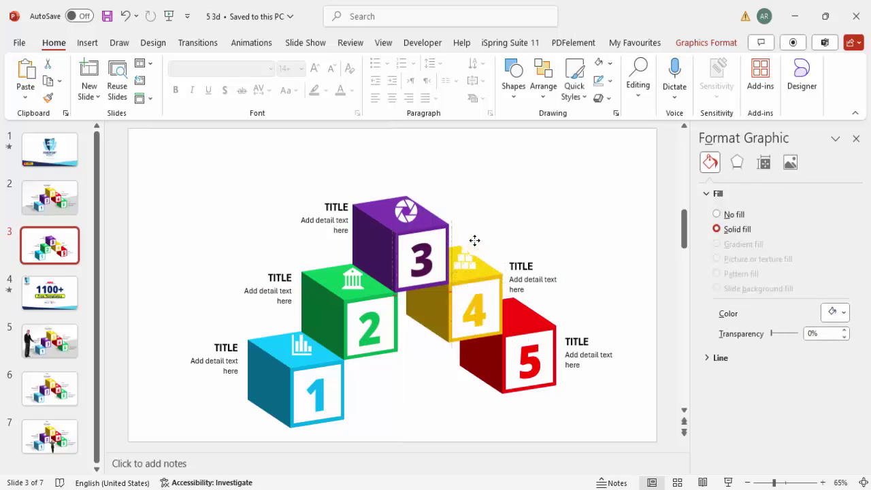
click(530, 169)
key(ctrl+v)
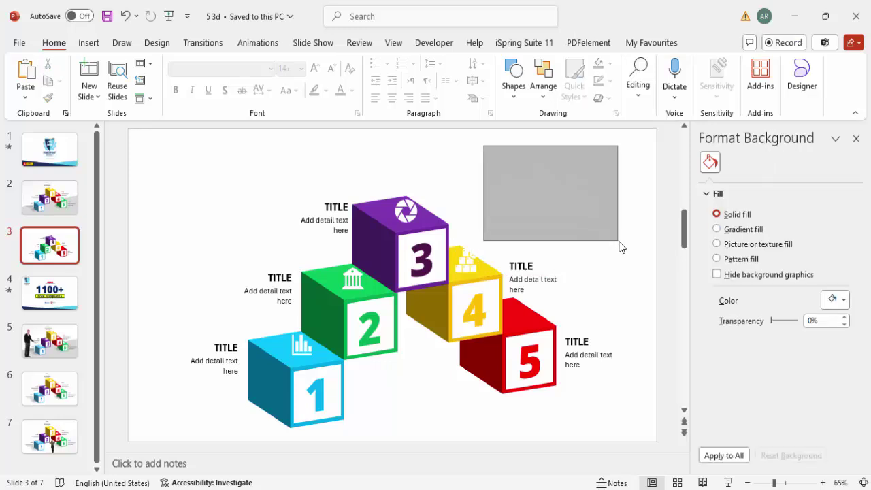
drag(583, 199, 521, 299)
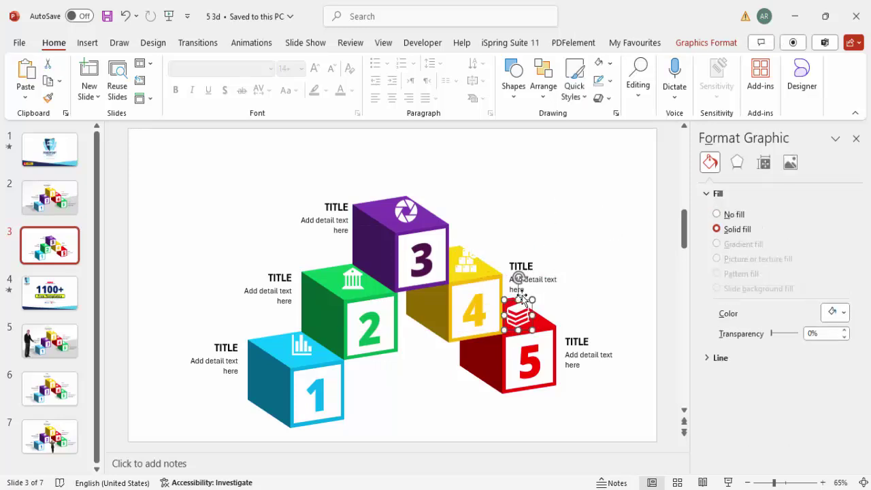
shift+click(471, 267)
shift+click(408, 210)
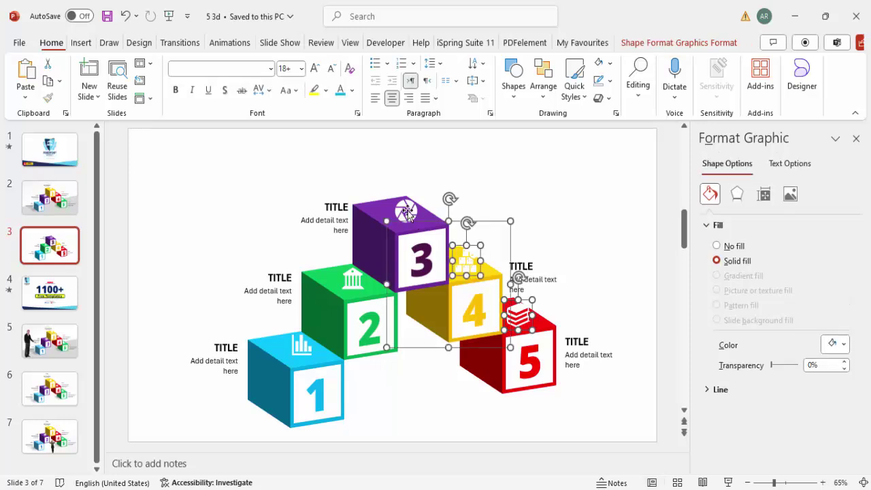
- Give the icons on cubes 3, 4 and 5 a Perspective: Upper Left shadow
ctrl+click(498, 225)
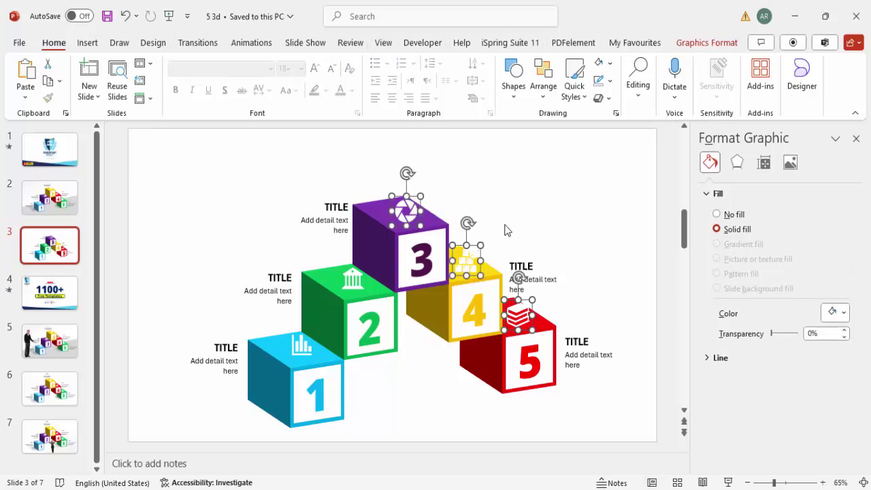
click(741, 169)
click(759, 197)
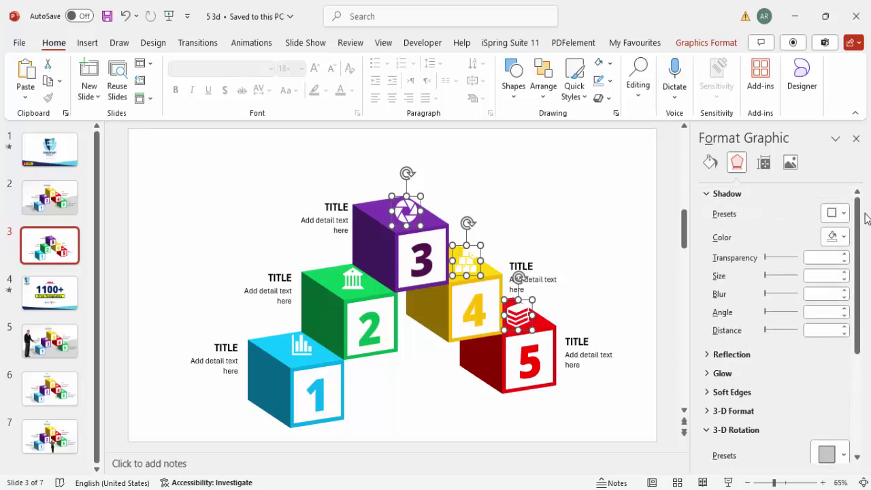
click(838, 214)
scroll(862, 272, down, 5)
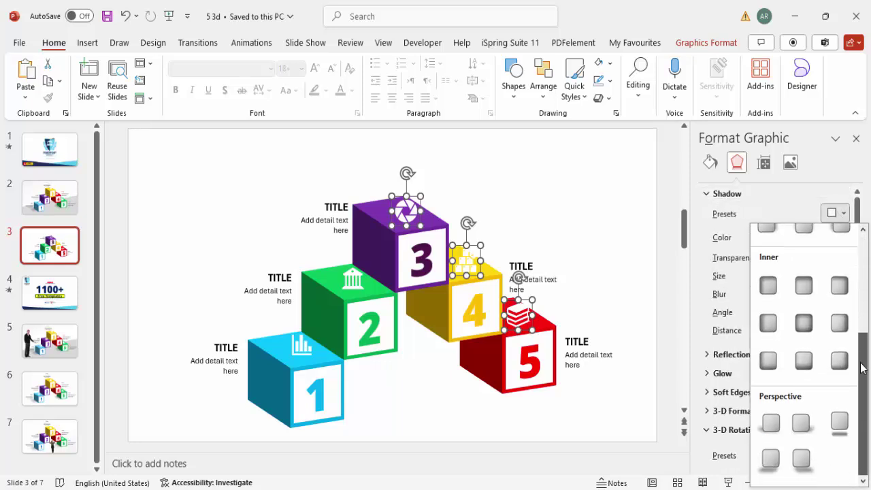
click(772, 425)
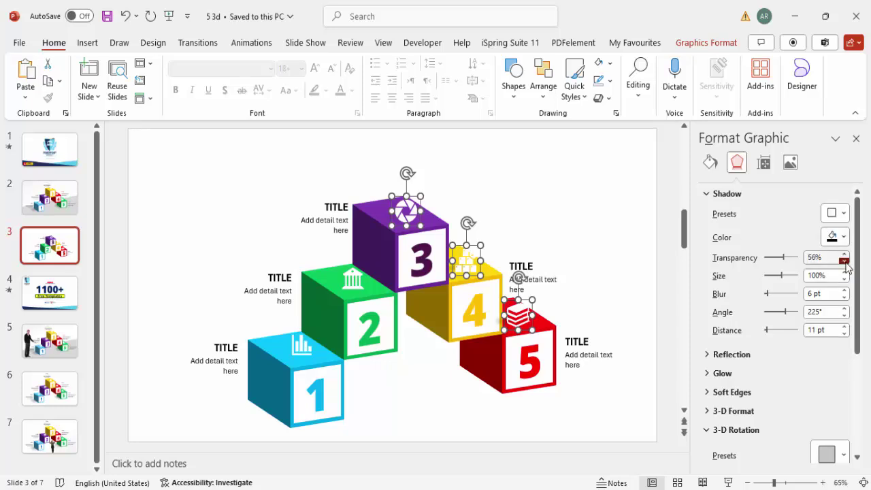
click(502, 264)
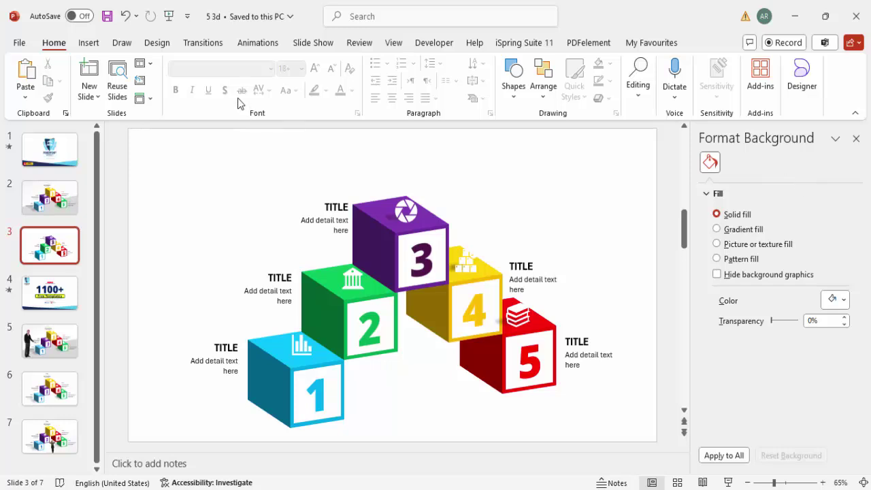
- Show the Animation Pane and give cube 1 a Fly In entrance
click(251, 45)
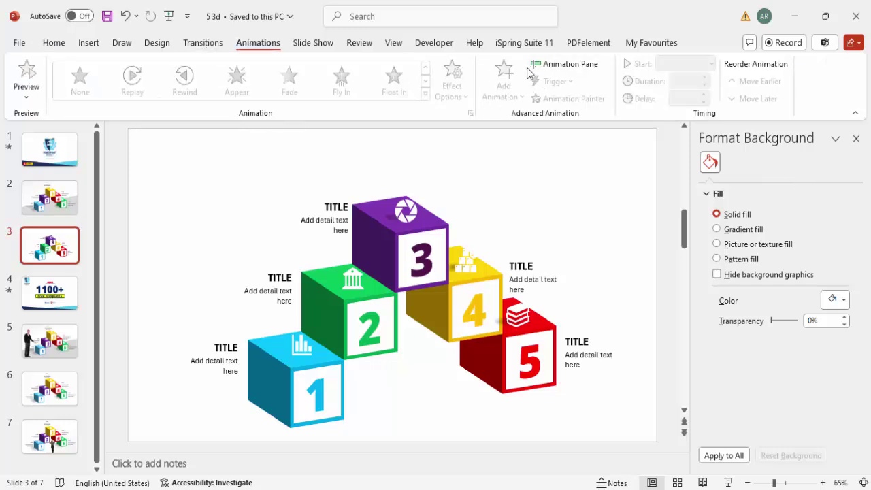
click(548, 64)
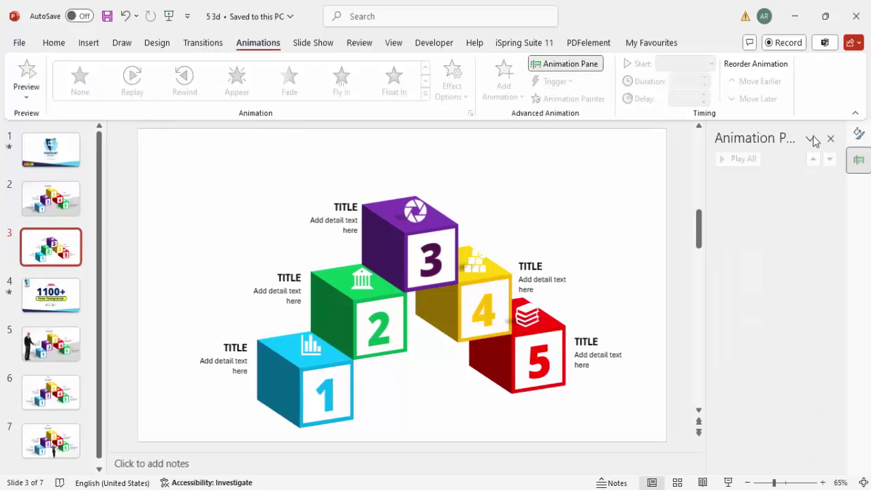
click(304, 370)
click(240, 83)
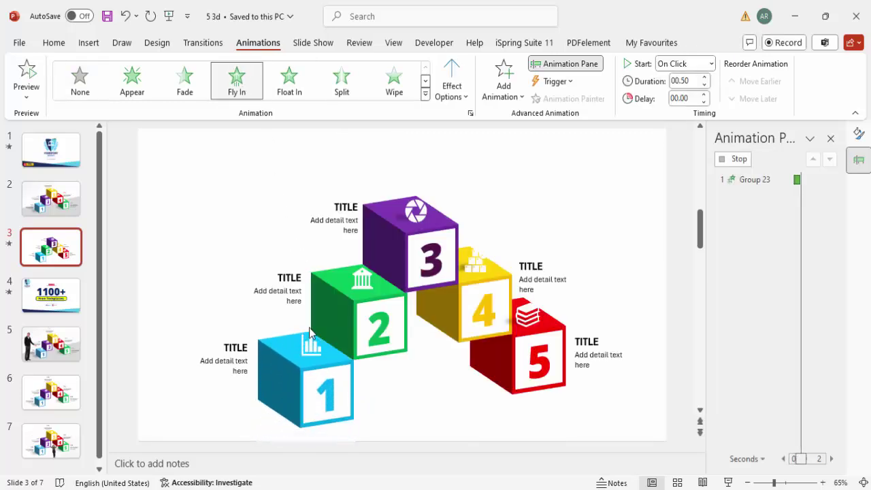
- Give cube 1's chart icon a Peek In entrance starting After Previous
click(308, 346)
click(503, 80)
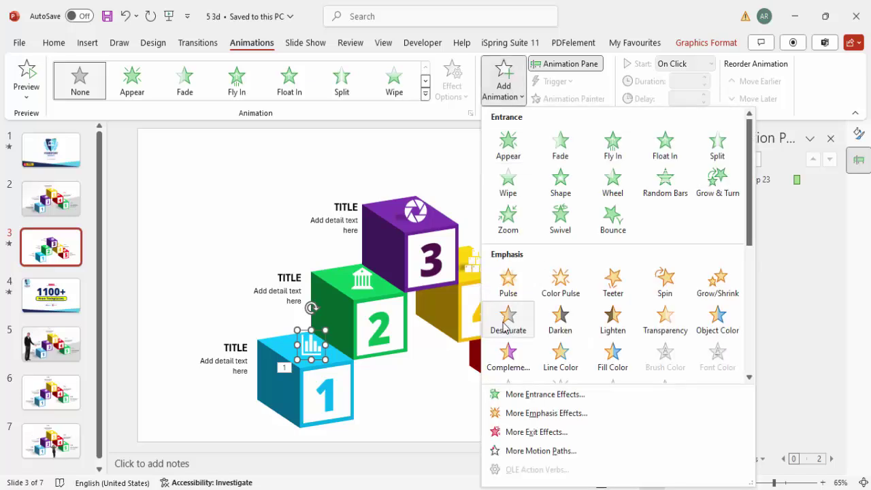
click(537, 393)
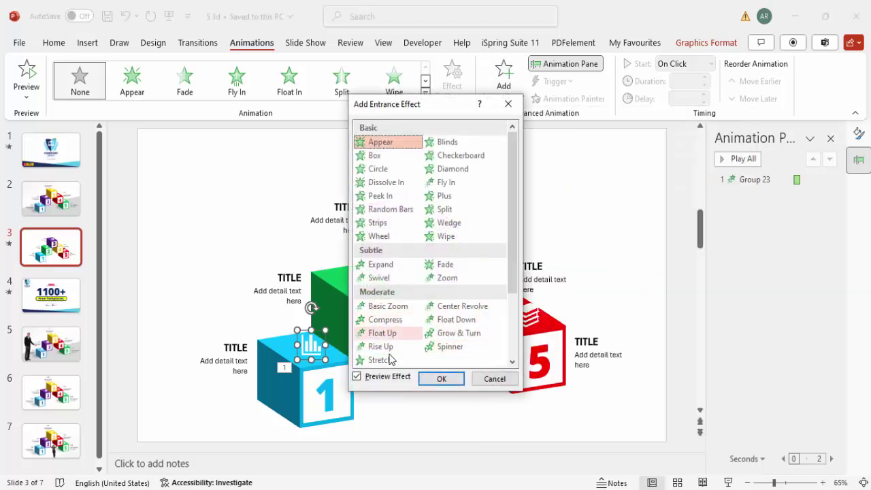
click(398, 198)
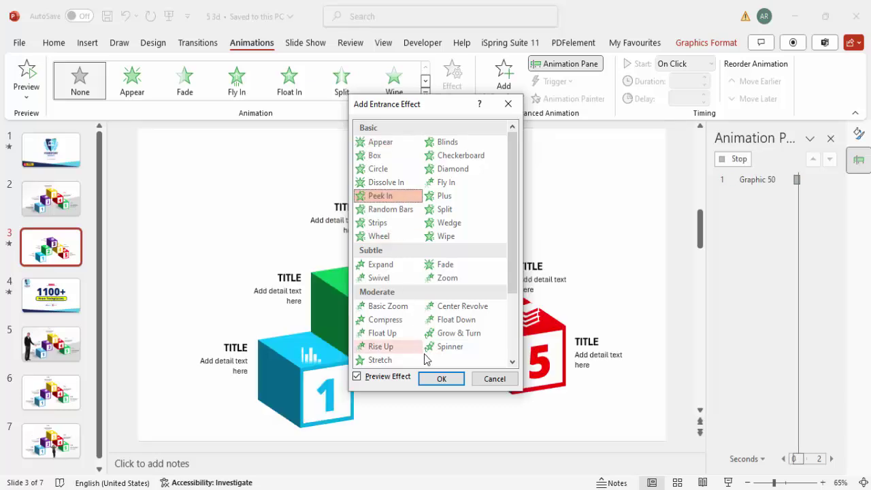
click(442, 378)
click(710, 63)
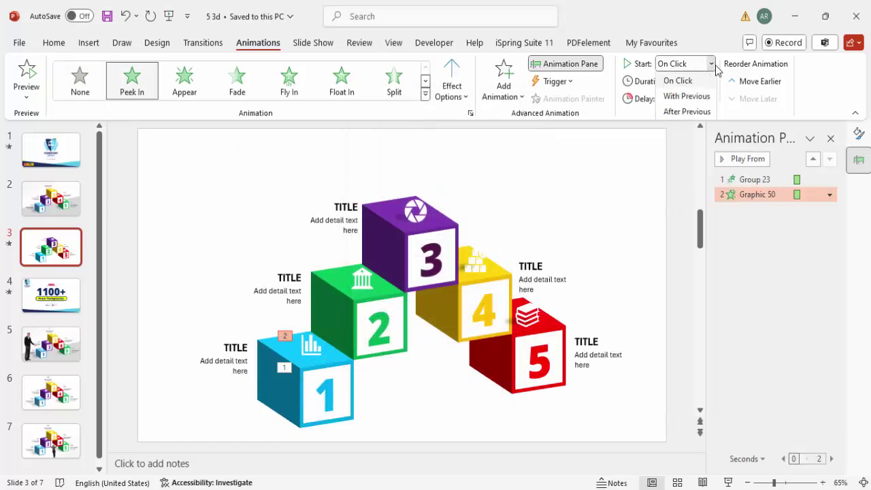
click(687, 111)
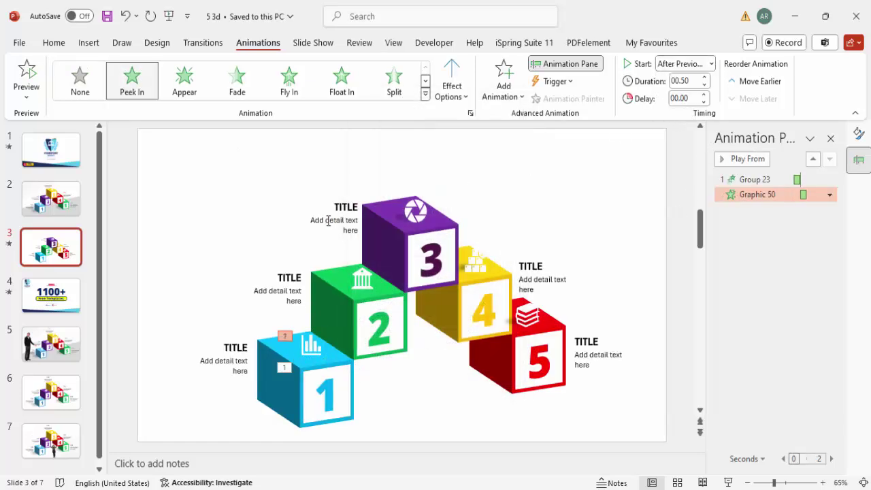
- Give cube 1's TITLE label a Stretch From Right entrance With Previous, then preview everything
click(245, 344)
click(507, 96)
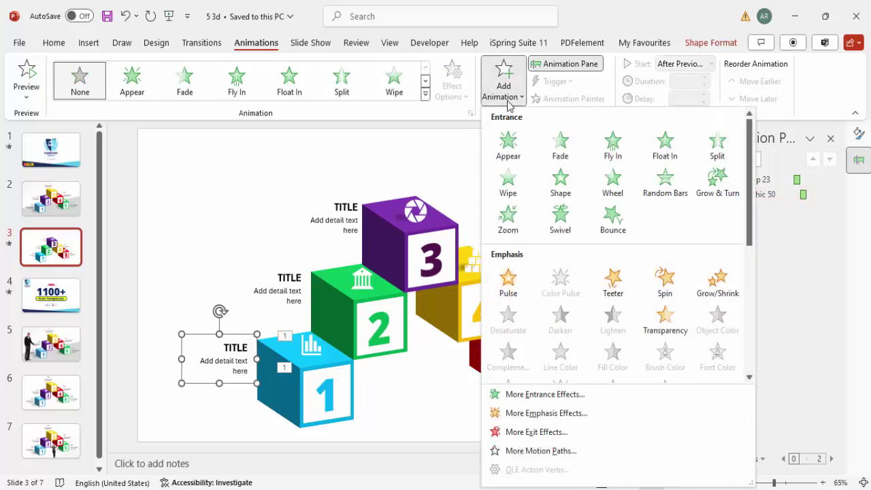
click(510, 394)
click(381, 361)
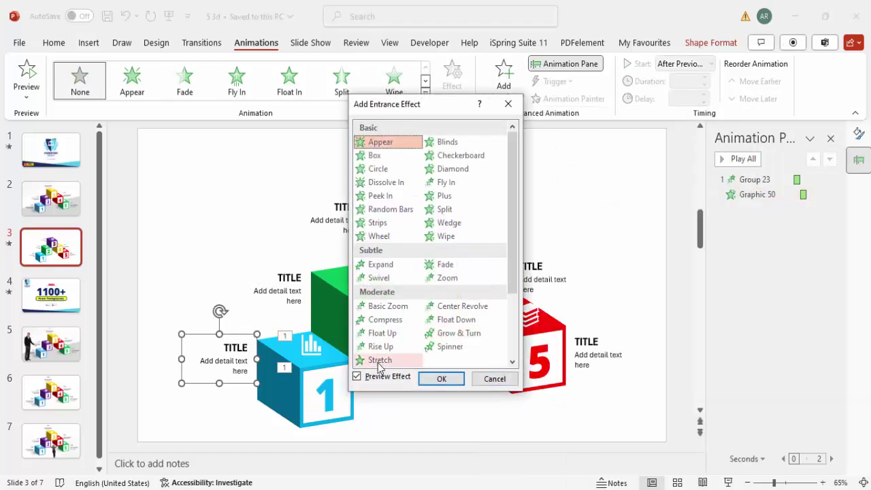
click(441, 379)
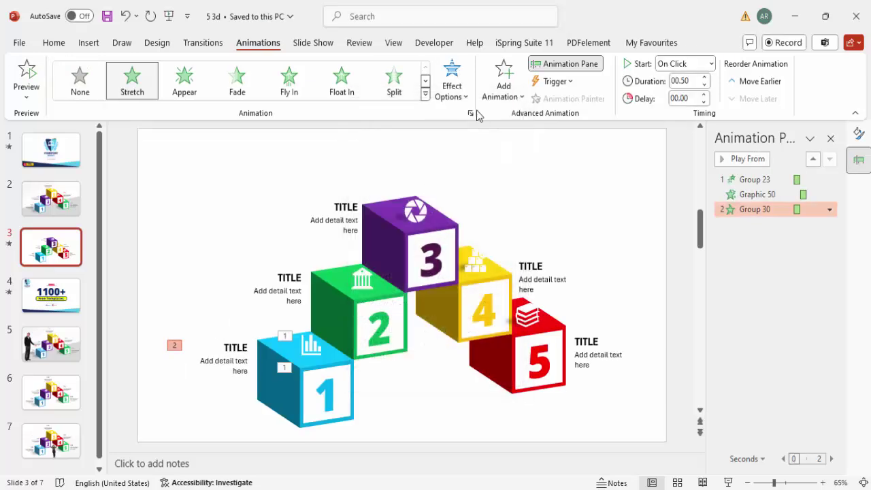
click(463, 92)
click(492, 242)
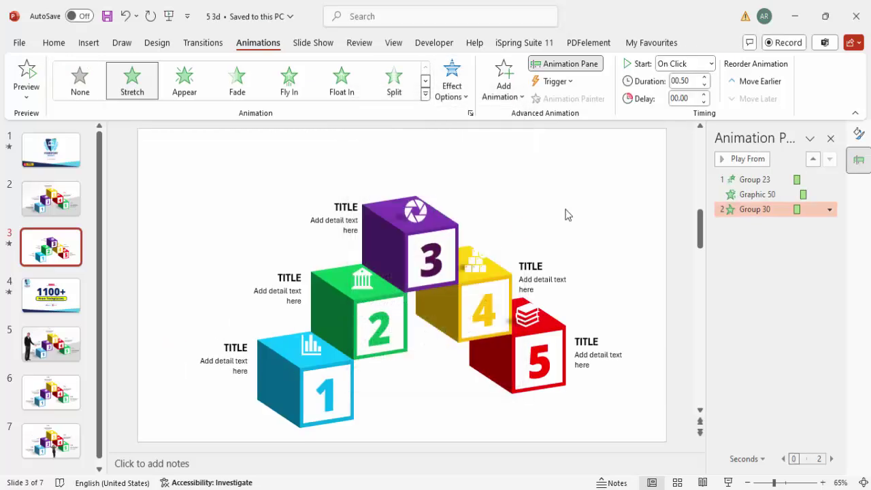
click(711, 63)
click(685, 94)
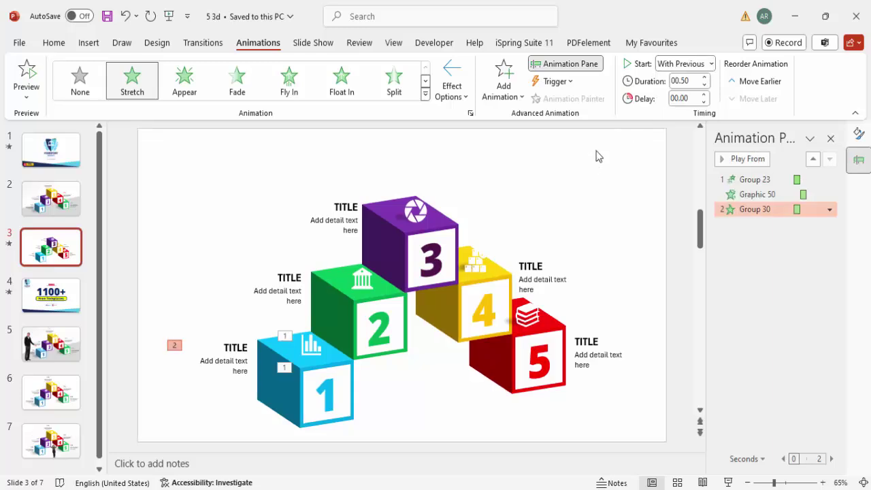
click(746, 162)
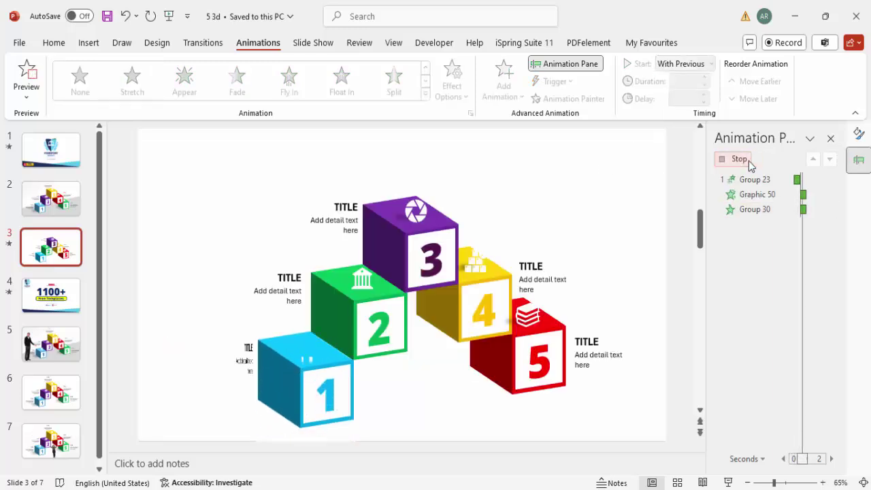
click(339, 360)
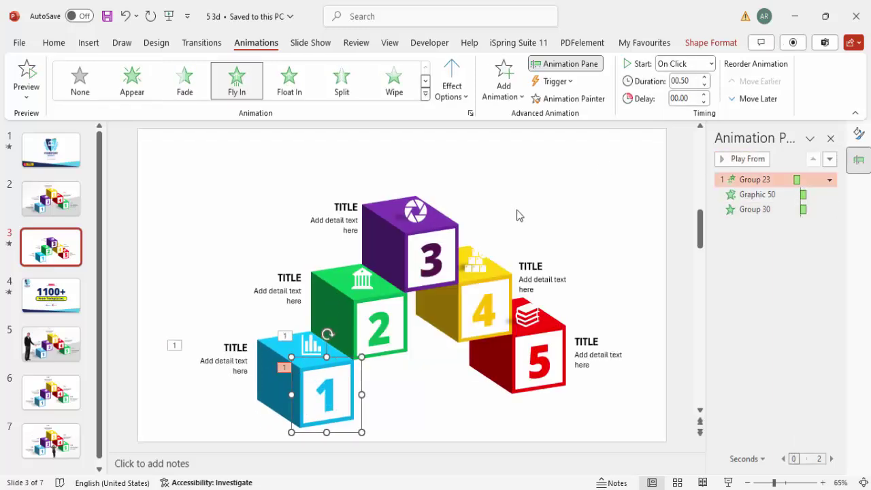
- Use Animation Painter to copy cube 1's Fly In to cube 2 and Peek In to its bank icon
click(600, 104)
click(385, 304)
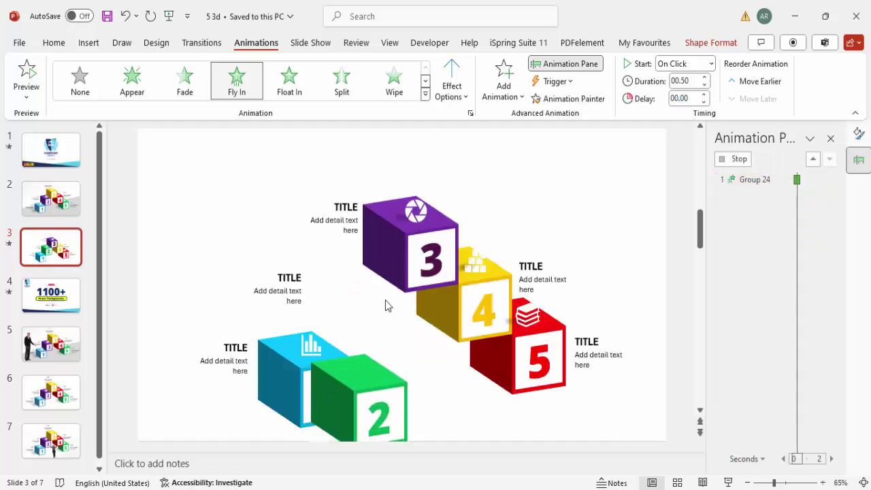
click(311, 345)
click(570, 102)
click(364, 278)
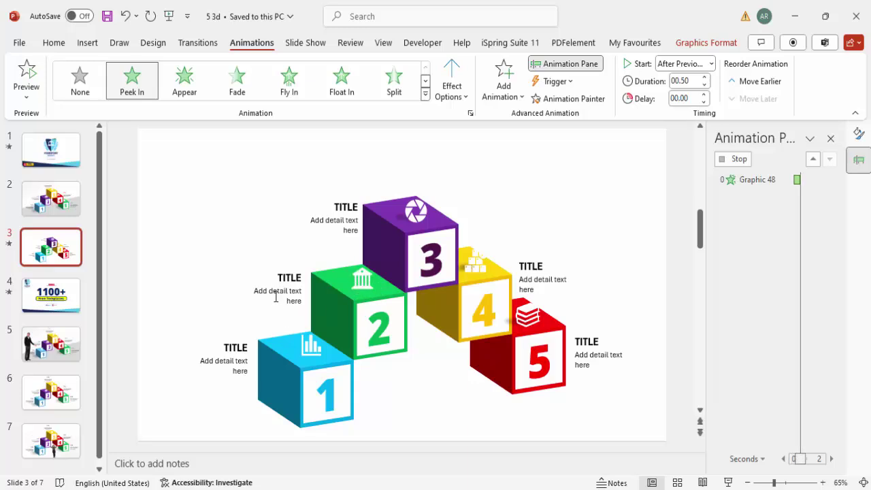
click(210, 338)
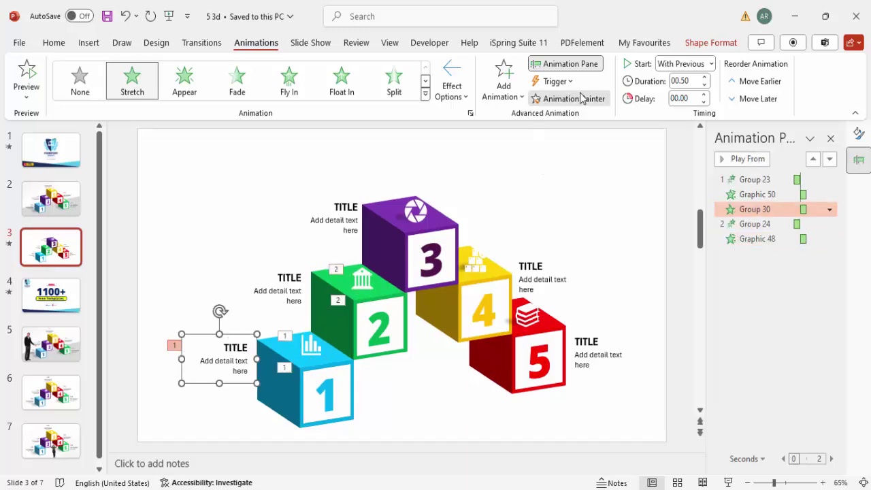